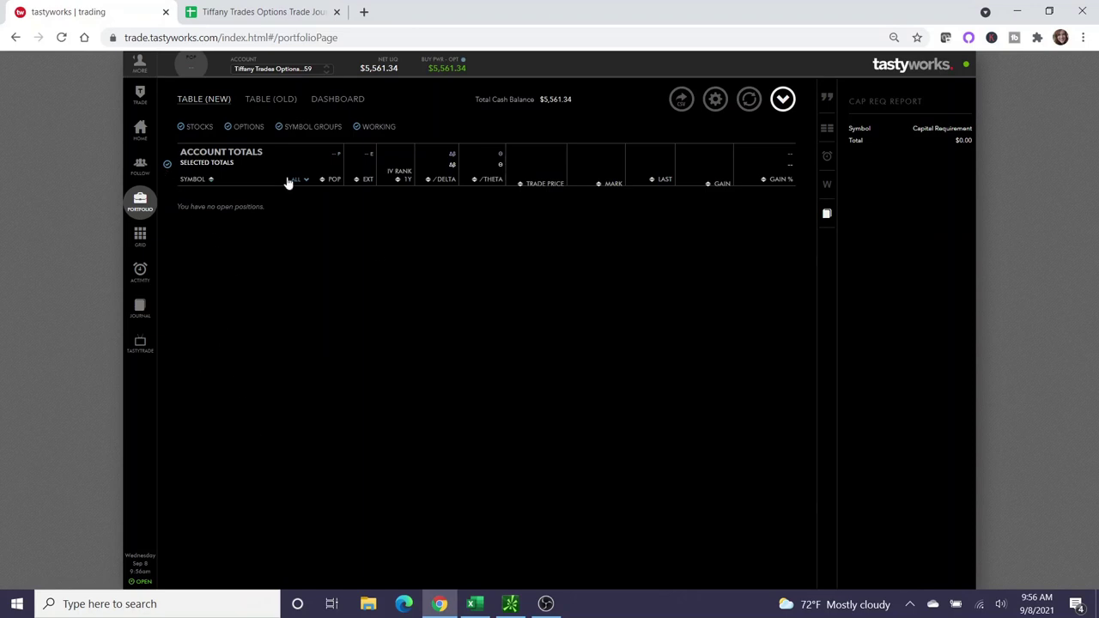
Open the High Options Volume grid, try its column sorts, and order the list by last price from highest to lowest.
left_click(141, 241)
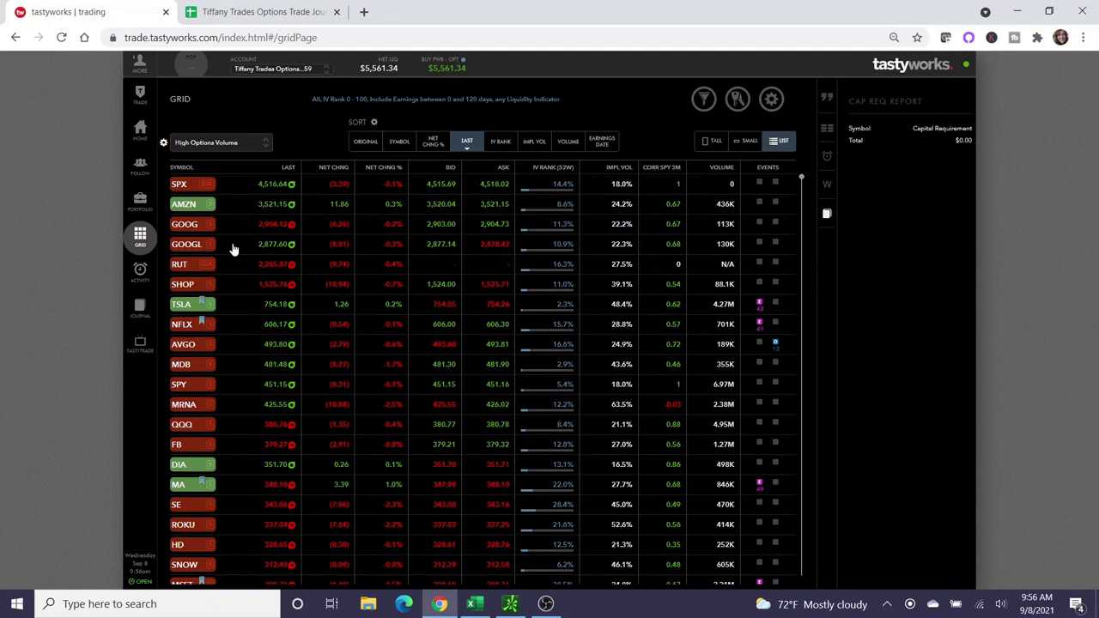
left_click(286, 168)
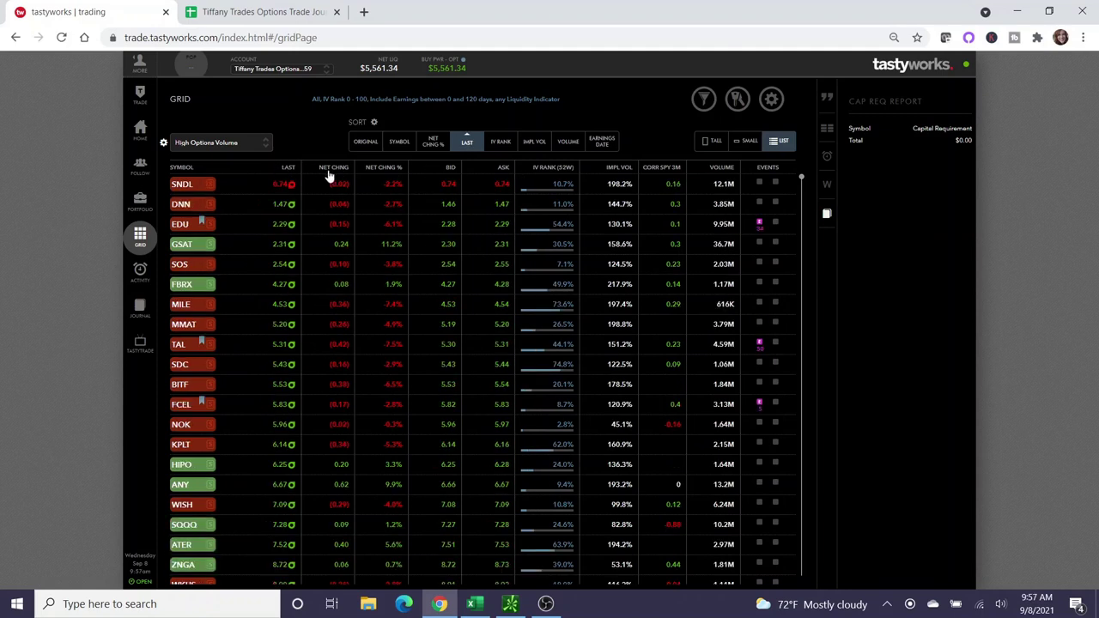
left_click(385, 169)
left_click(328, 168)
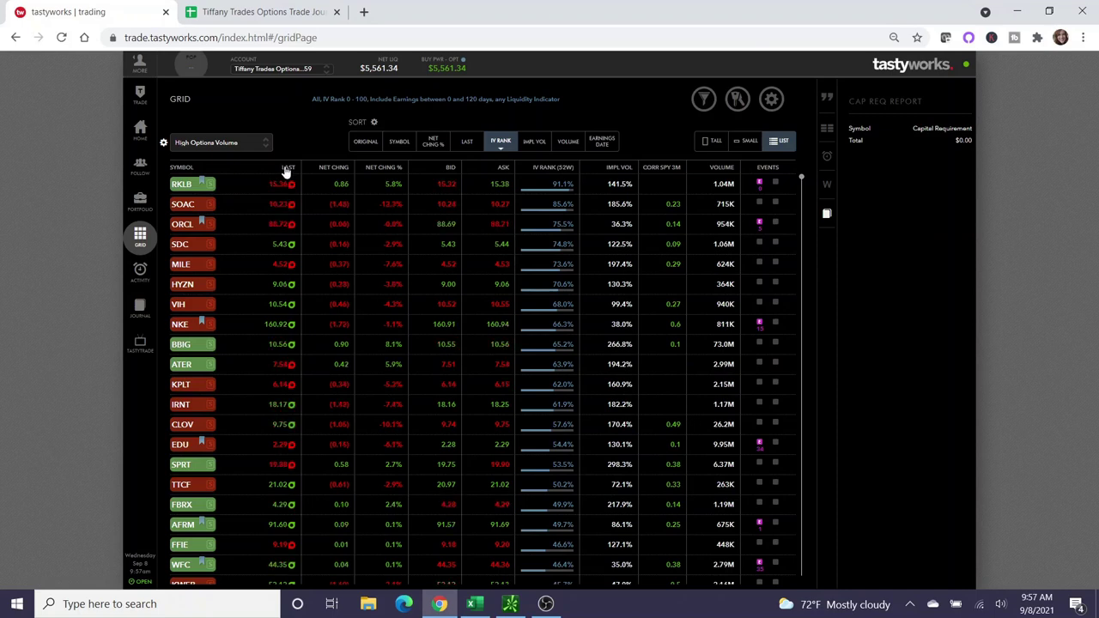
left_click(286, 171)
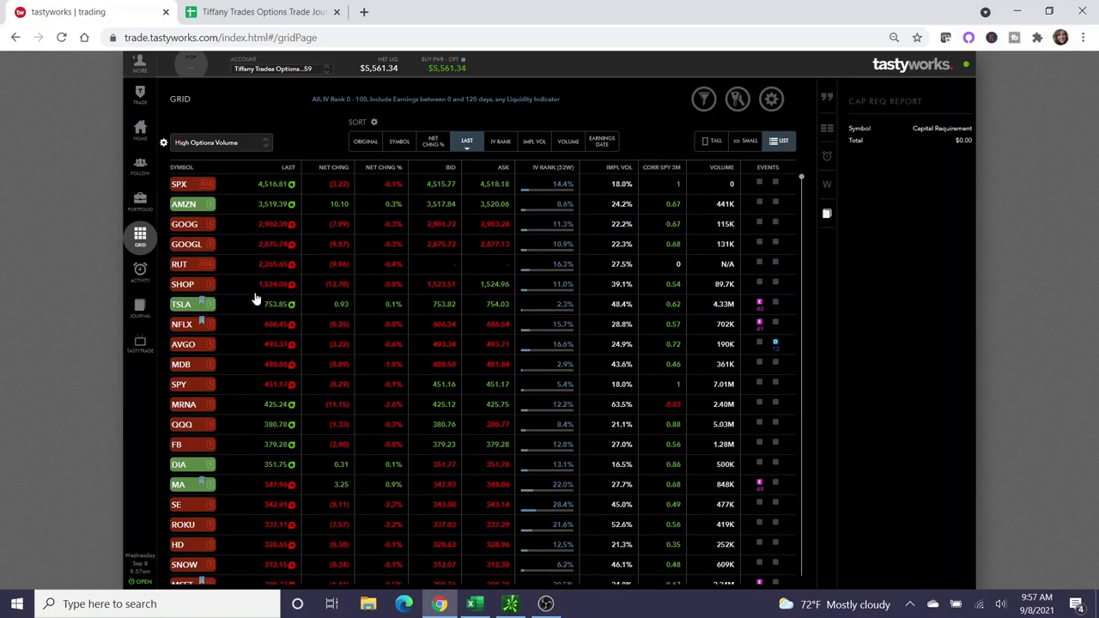
Look up KWEB in the grid, open its option chain, highlight the fund's name, and close the chain.
scroll(270, 368, "down", 10)
scroll(270, 369, "up", 4)
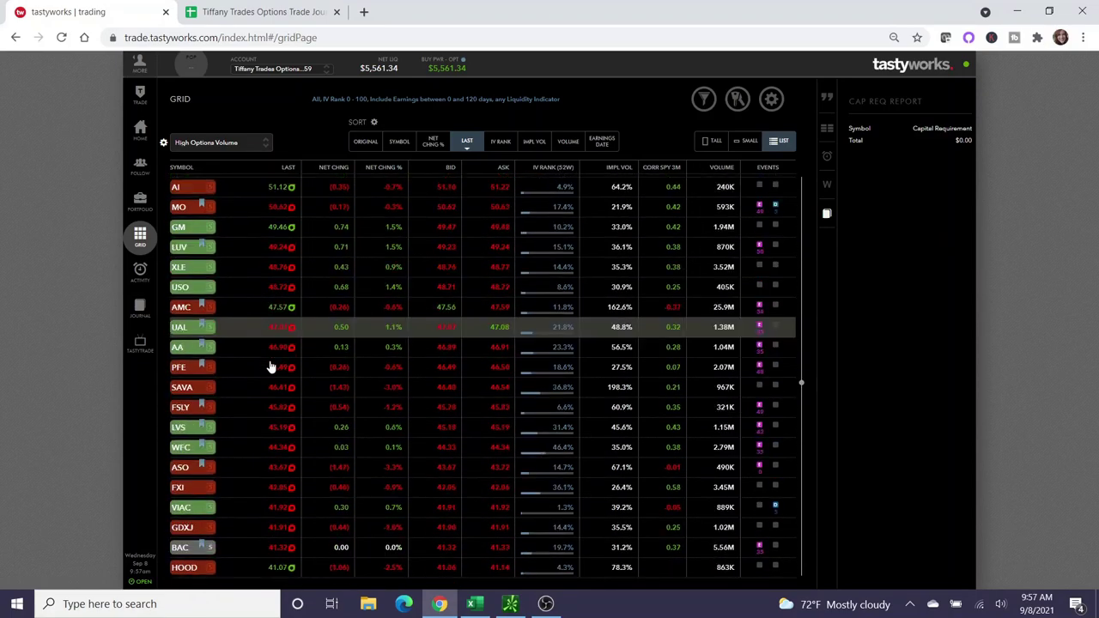
scroll(206, 219, "up", 1)
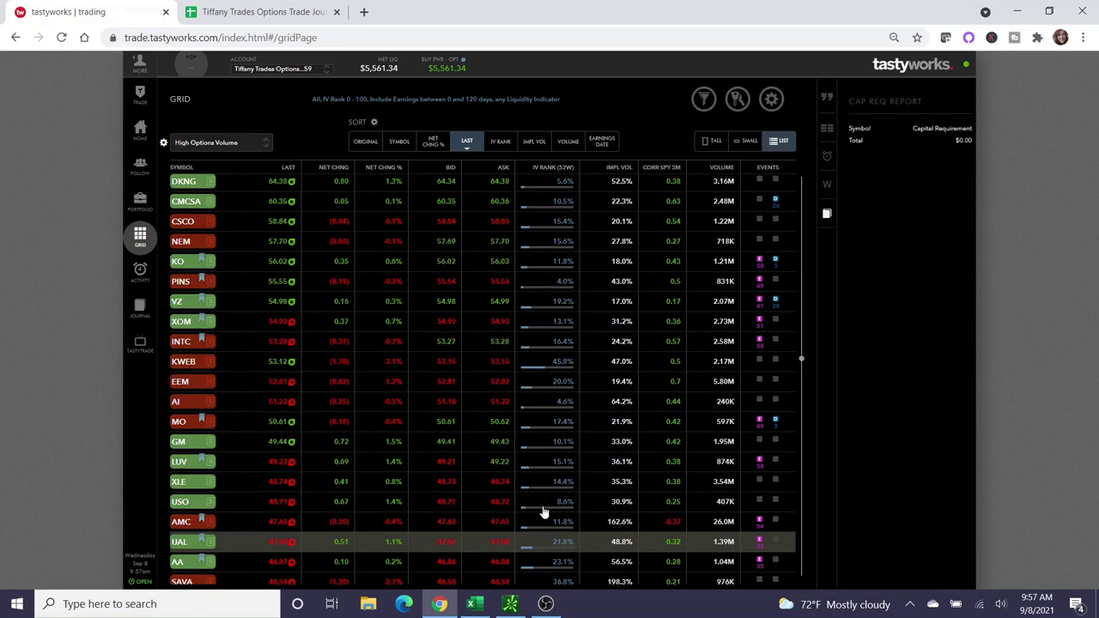
double_click(182, 364)
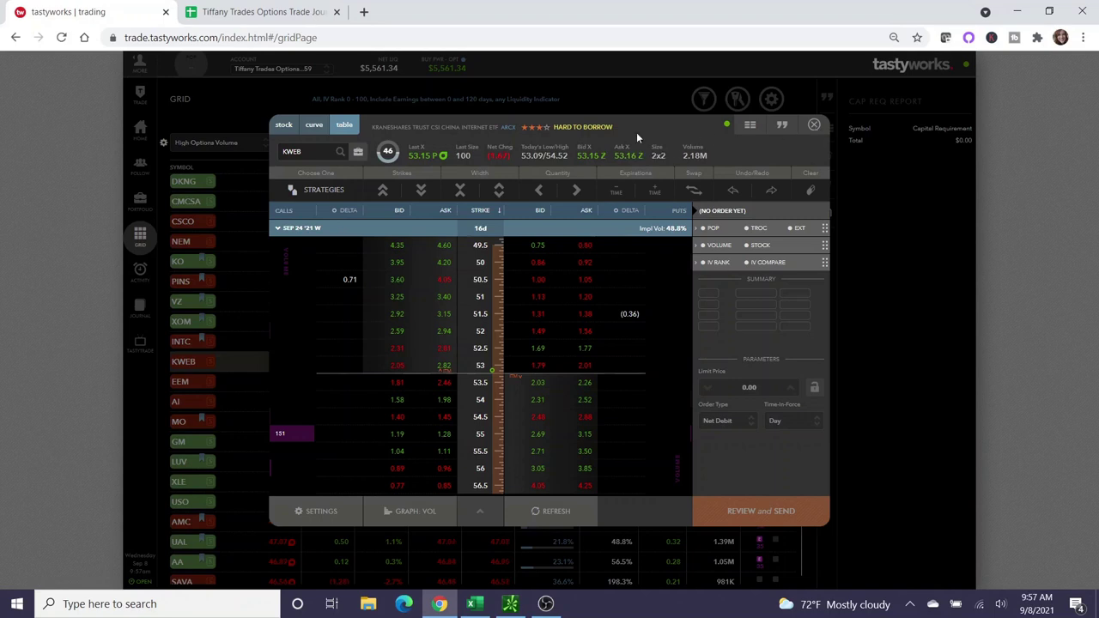
left_click_drag(378, 127, 515, 129)
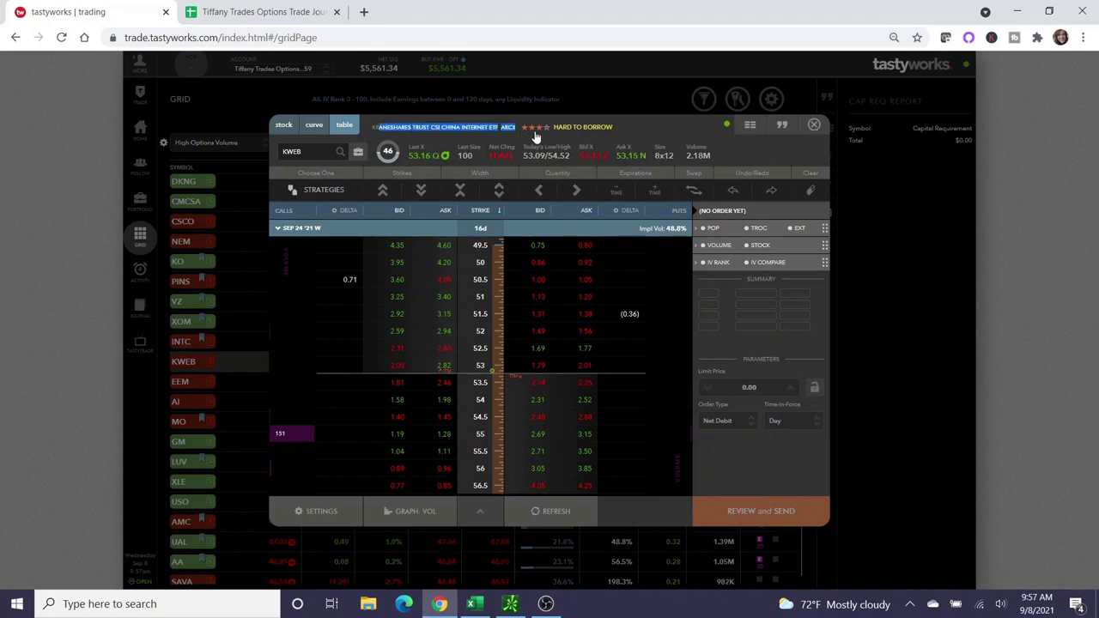
left_click(814, 126)
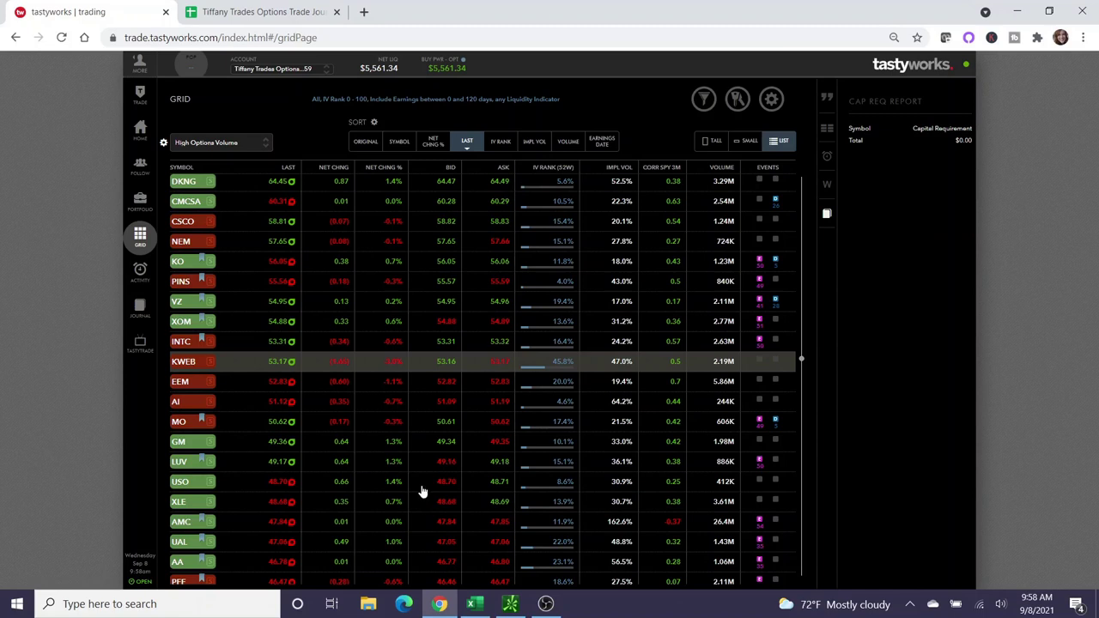
Open the UAL option chain from the grid and switch it to the OCT 22 '21 weekly expiration.
scroll(326, 471, "down", 1)
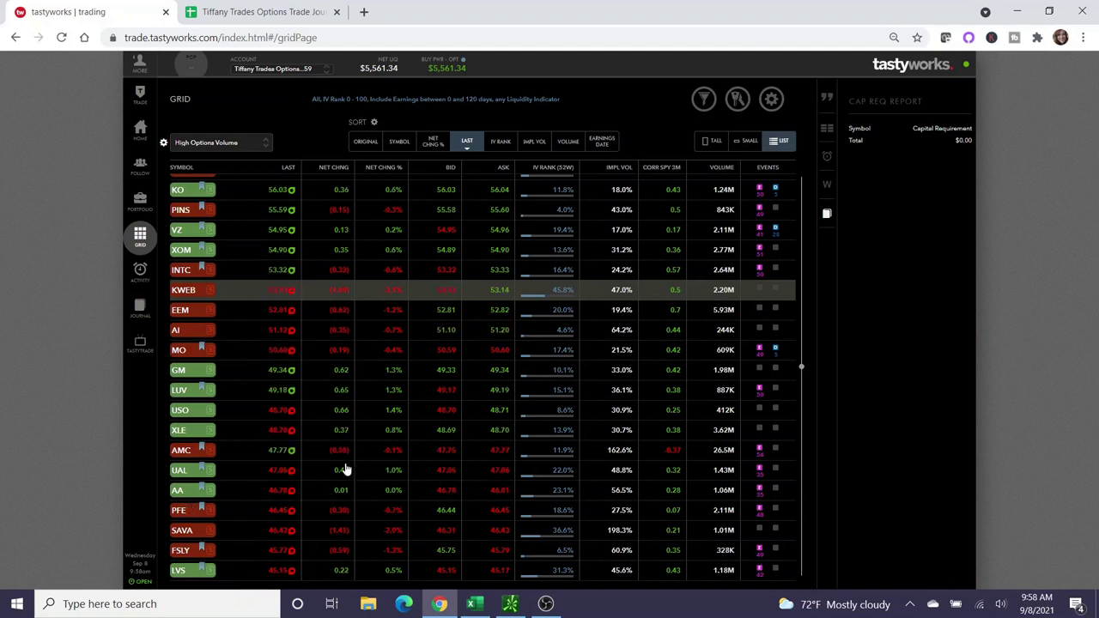
left_click(180, 474)
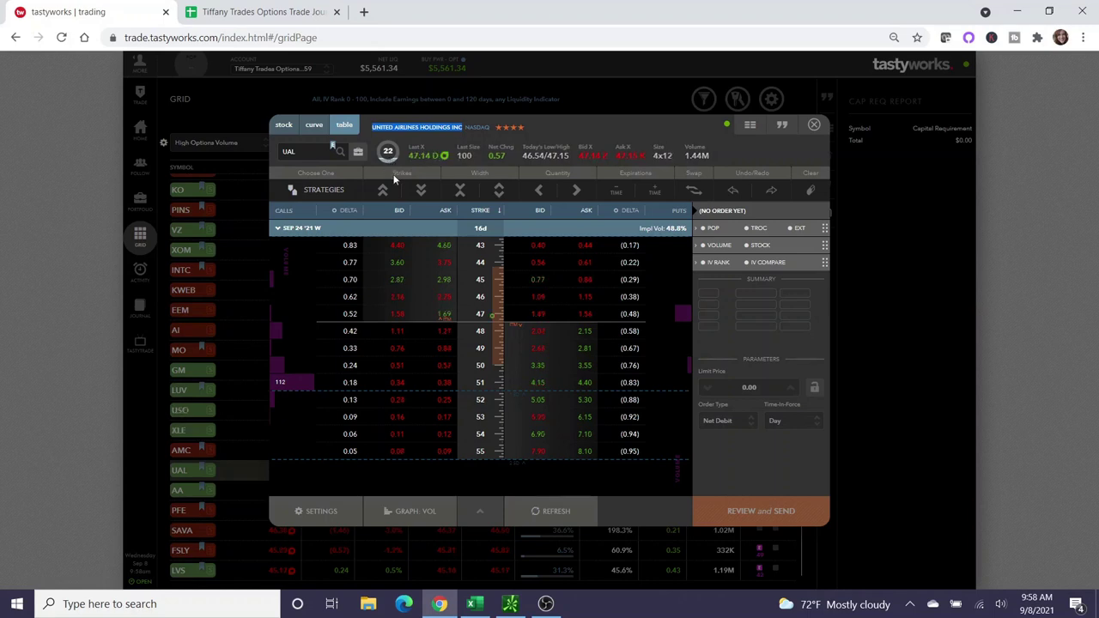
left_click(279, 229)
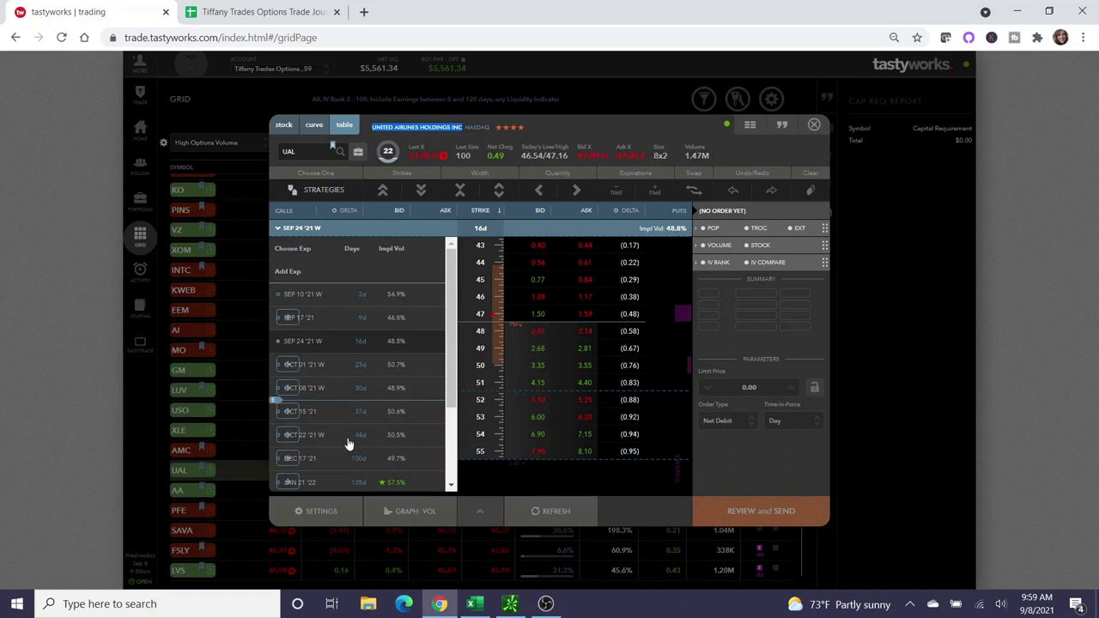
left_click(290, 436)
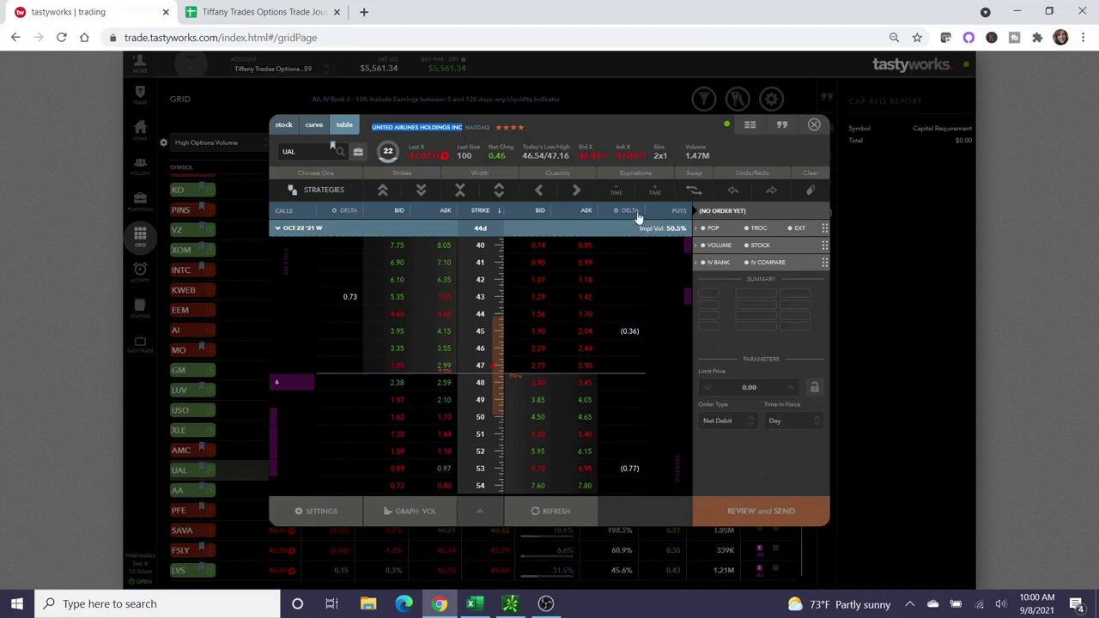
Switch to thinkorswim and show UAL's option chain with 24 SEP 21 collapsed and 22 OCT 21 expanded.
left_click(510, 604)
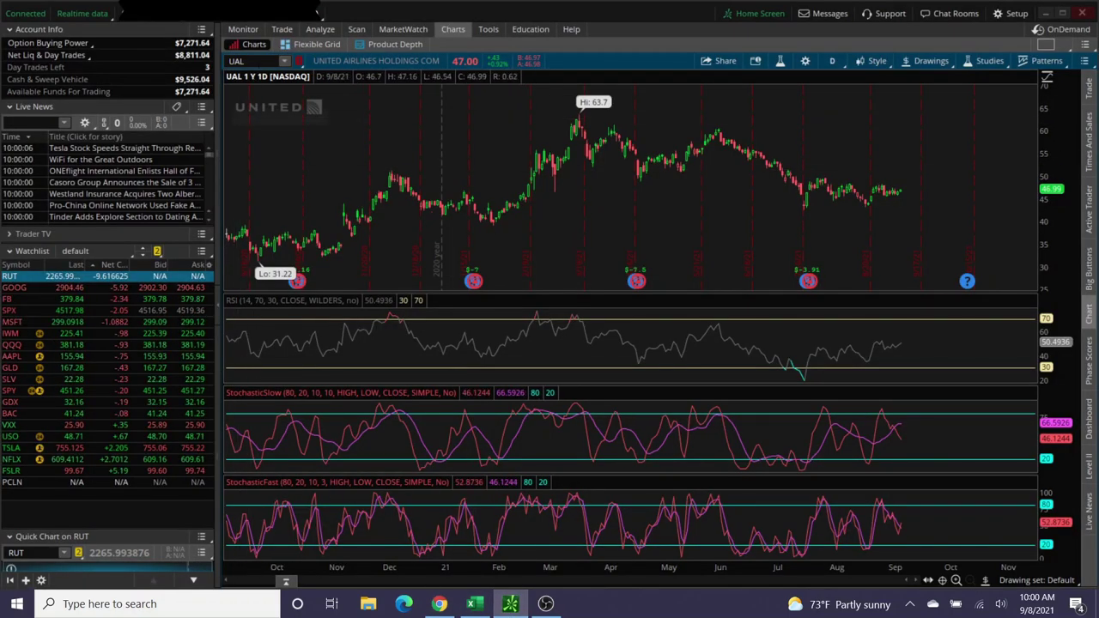
left_click(280, 30)
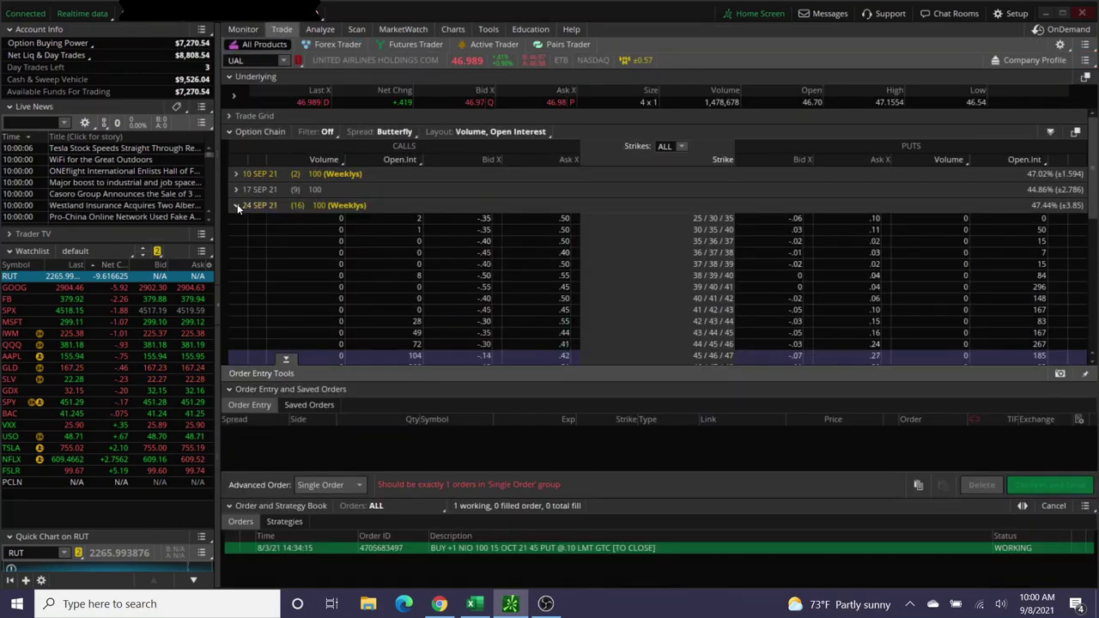
left_click(238, 207)
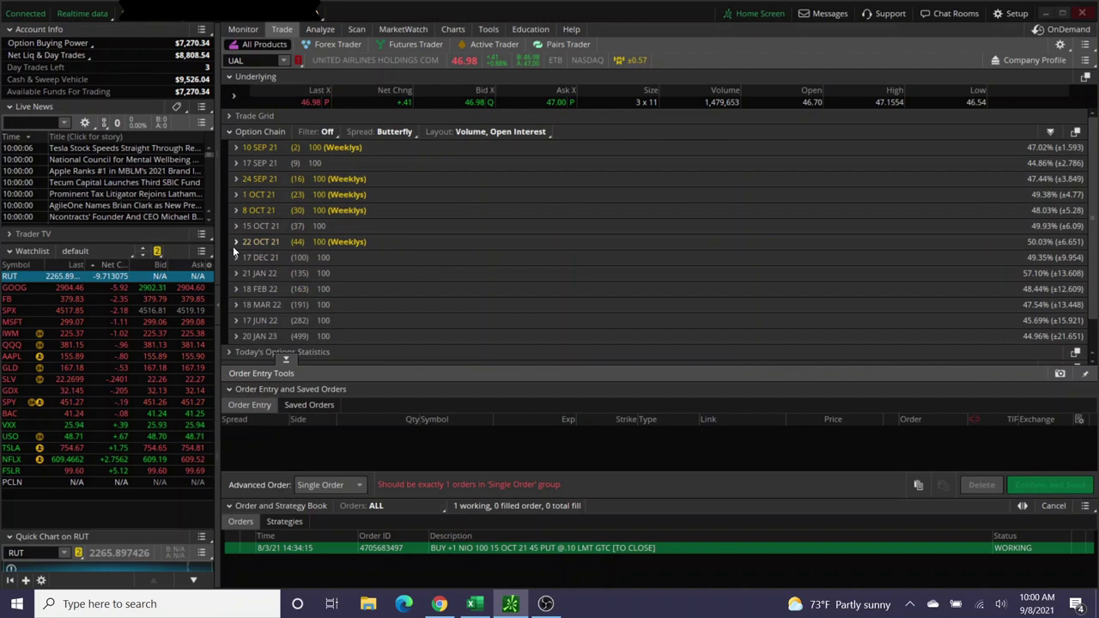
left_click(236, 242)
scroll(636, 242, "down", 3)
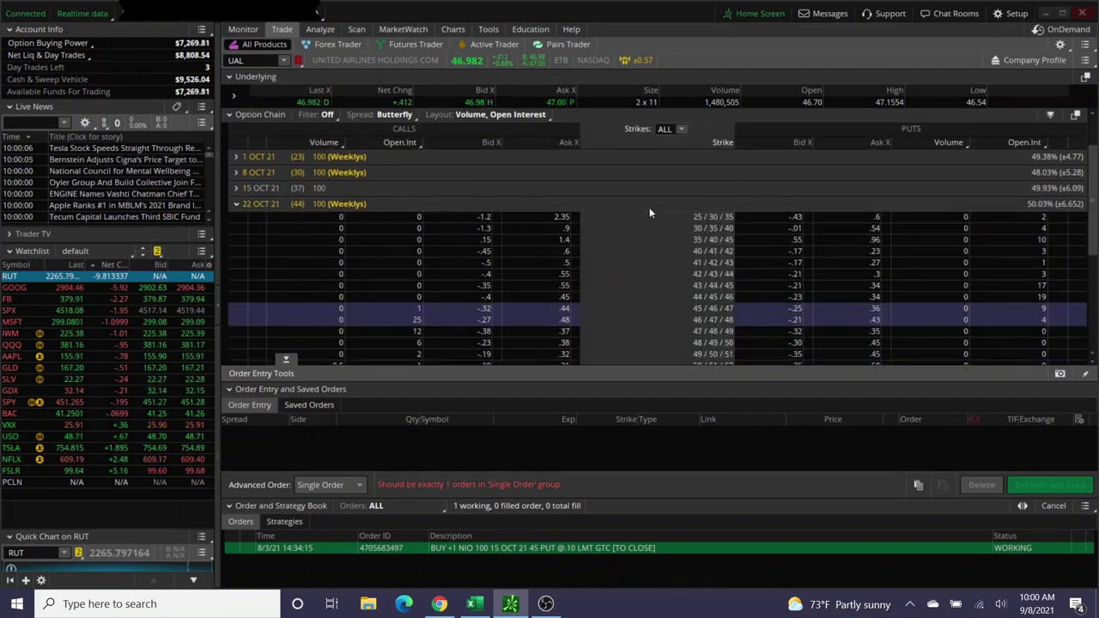
scroll(649, 213, "down", 2)
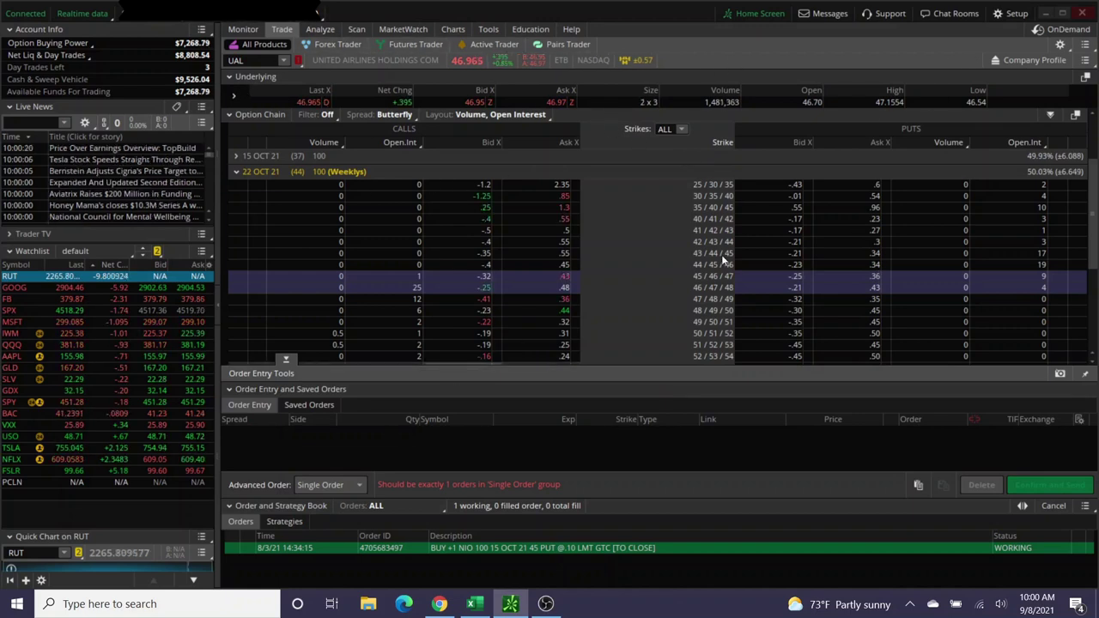
Change the option chain's spread type to Single.
left_click(375, 142)
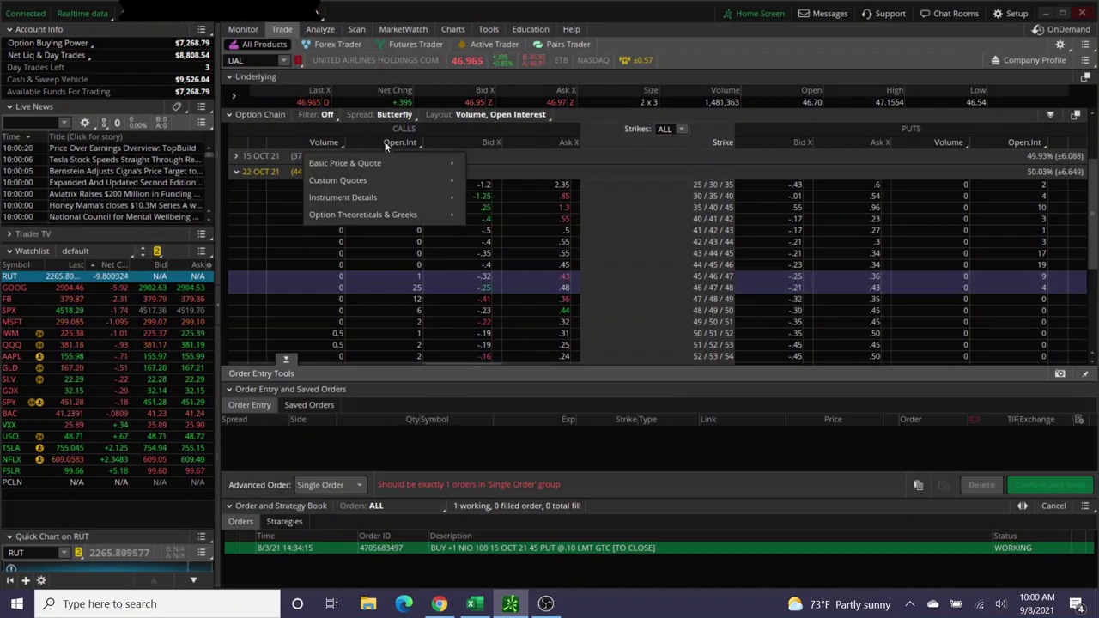
left_click(391, 117)
left_click(400, 140)
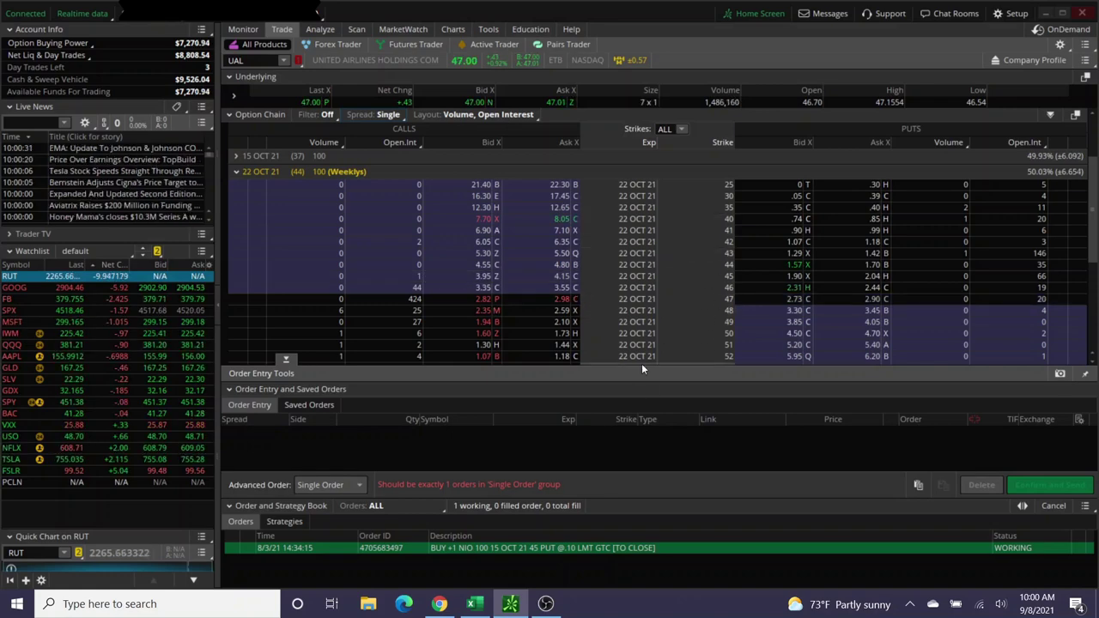
Examine UAL's daily chart by zooming in on July to early September and restoring the one-year view.
left_click(452, 30)
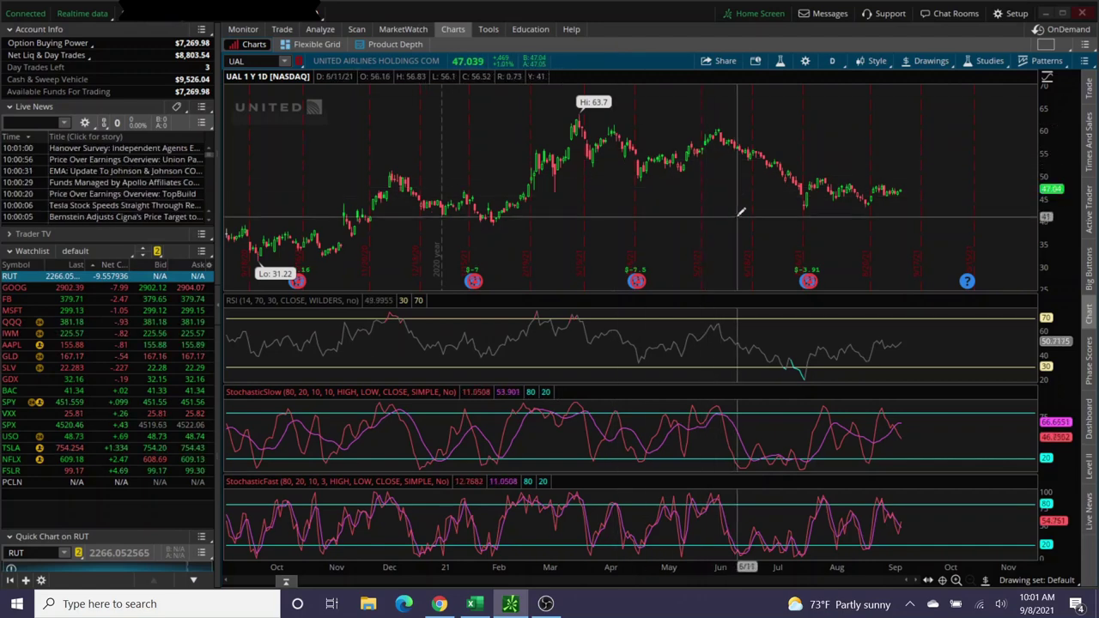
left_click_drag(788, 199, 910, 191)
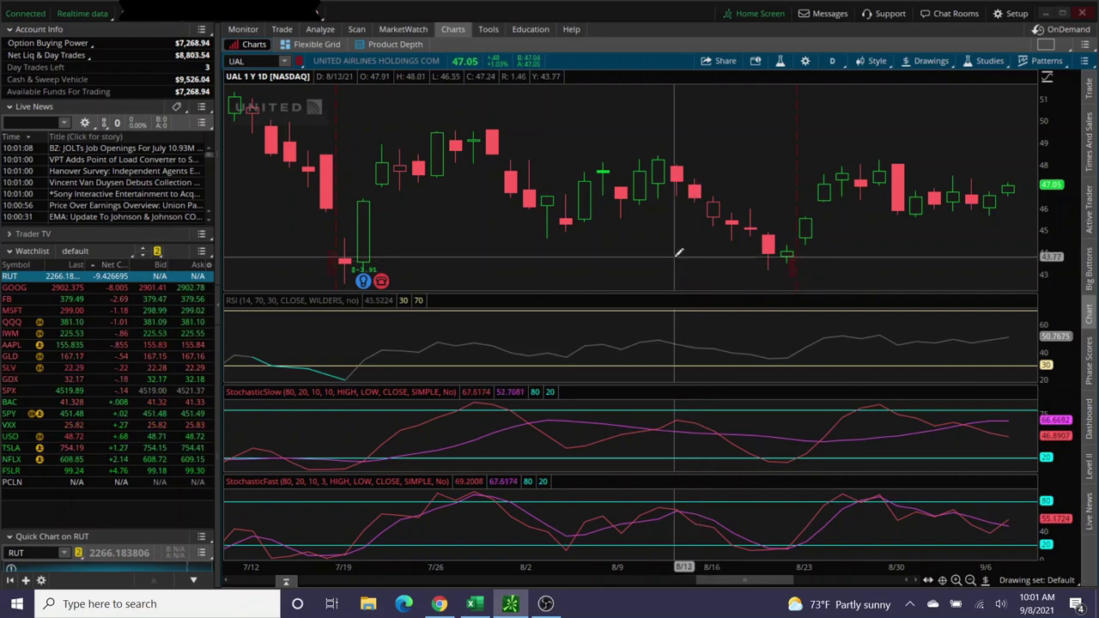
right_click(678, 259)
left_click(702, 272)
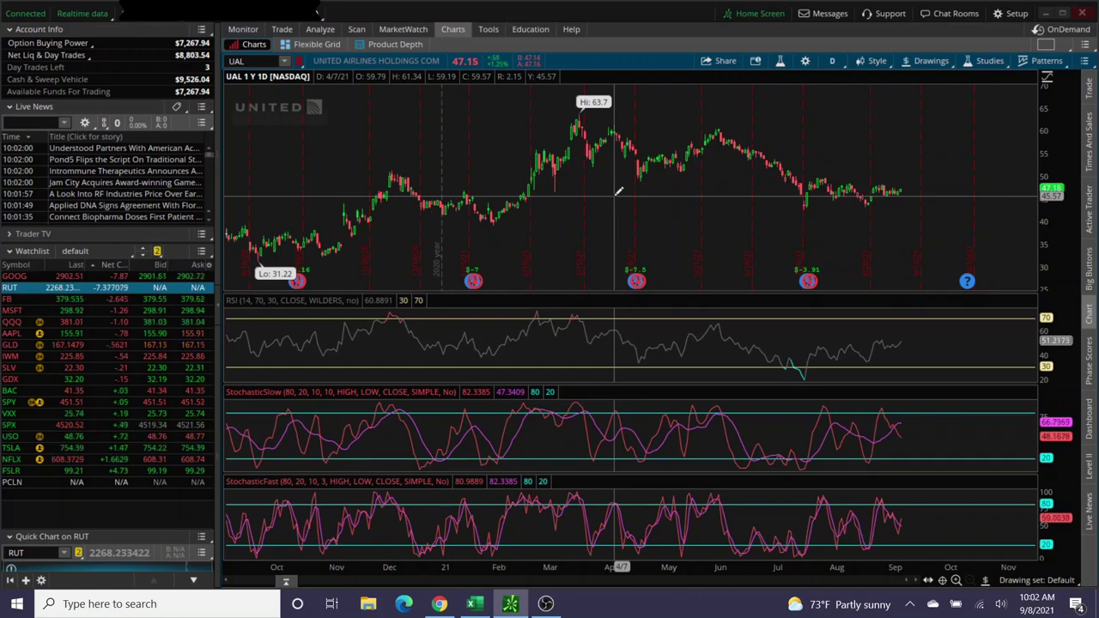
Switch back to tastyworks and add a sale of one OCT 22 put at the 43 strike to the order.
left_click(439, 605)
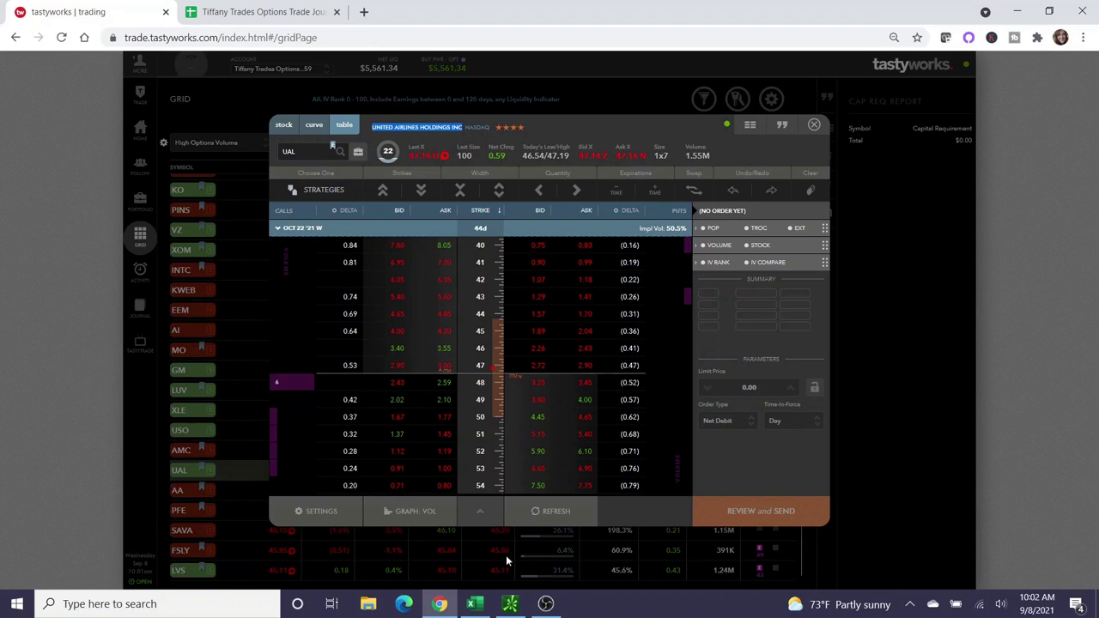
left_click(535, 300)
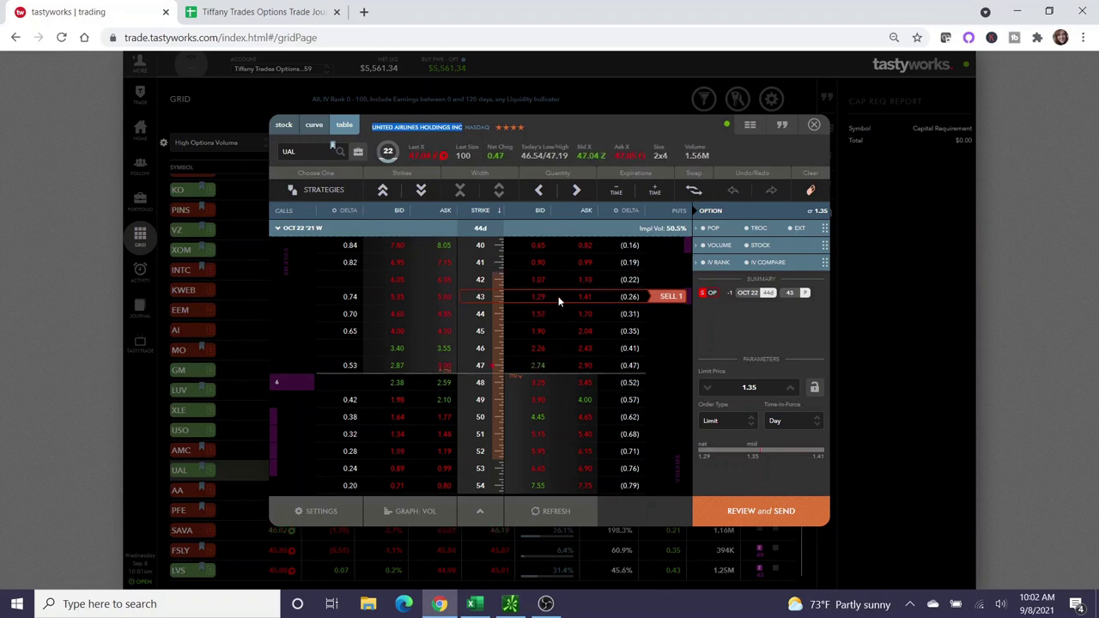
Remove the sold 43 put from the UAL order.
right_click(569, 297)
left_click(539, 297)
left_click(539, 297)
right_click(539, 297)
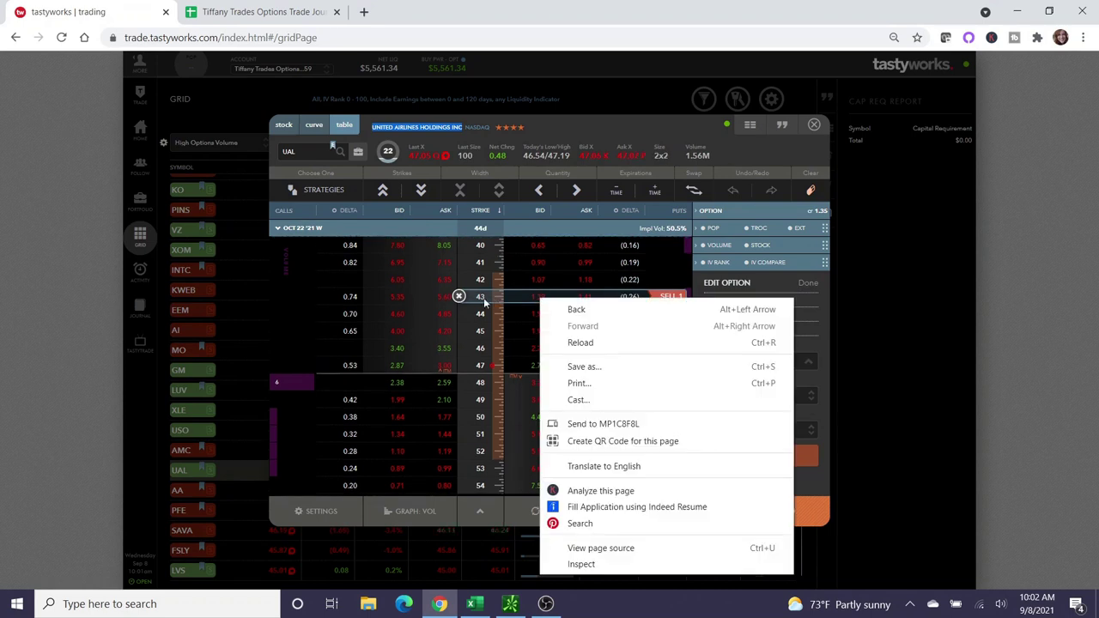
left_click(461, 296)
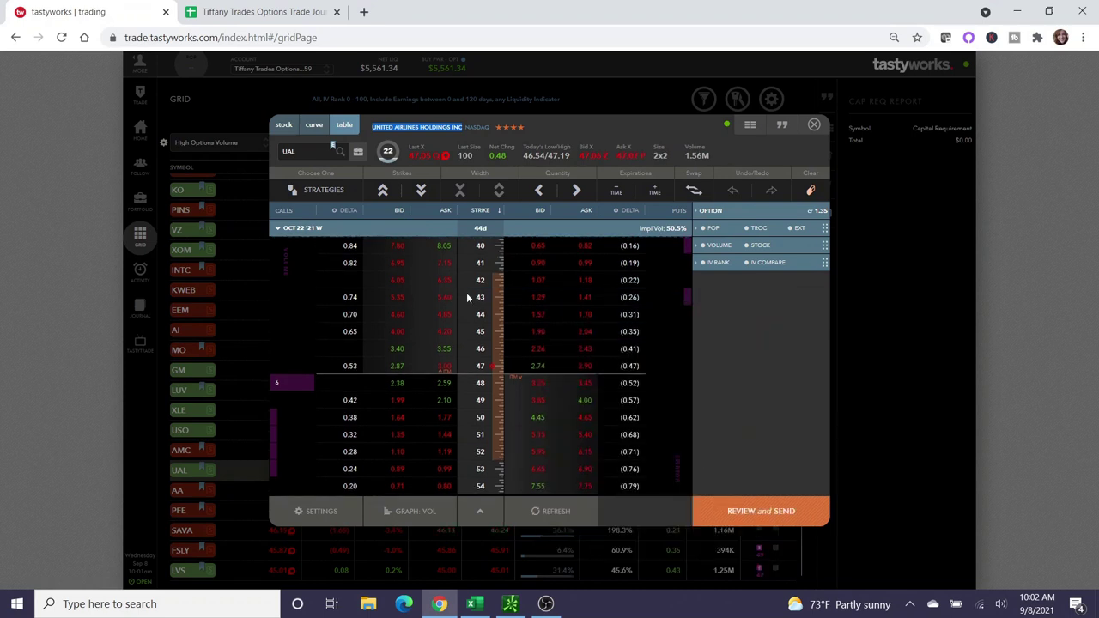
Try selling and buying one OCT 22 43 put, removing each leg from the order.
left_click(535, 298)
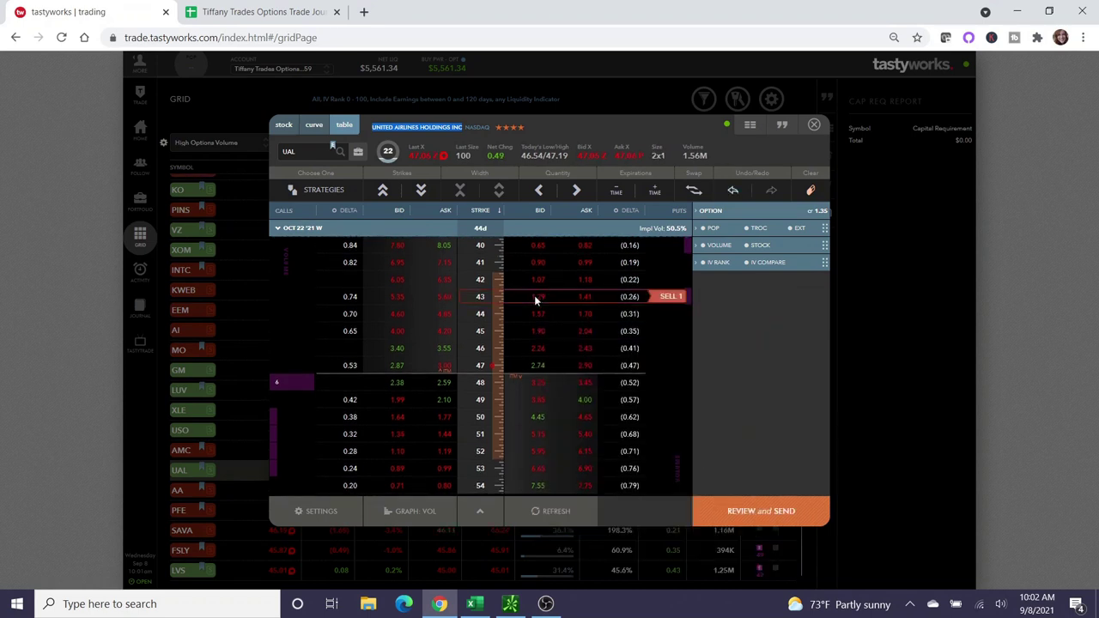
left_click(460, 296)
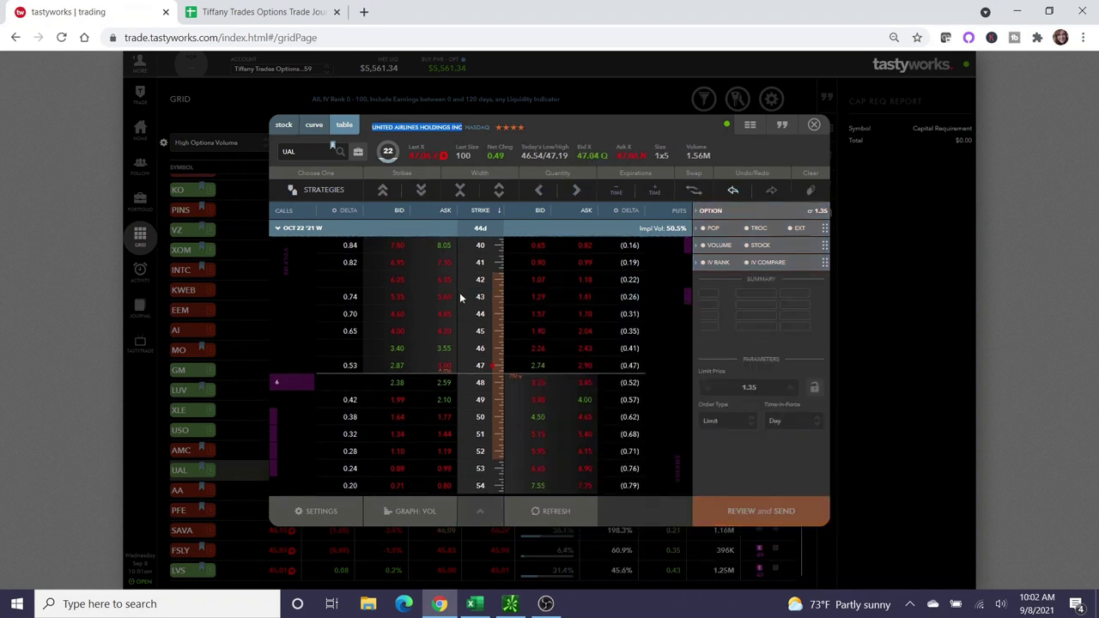
left_click(589, 298)
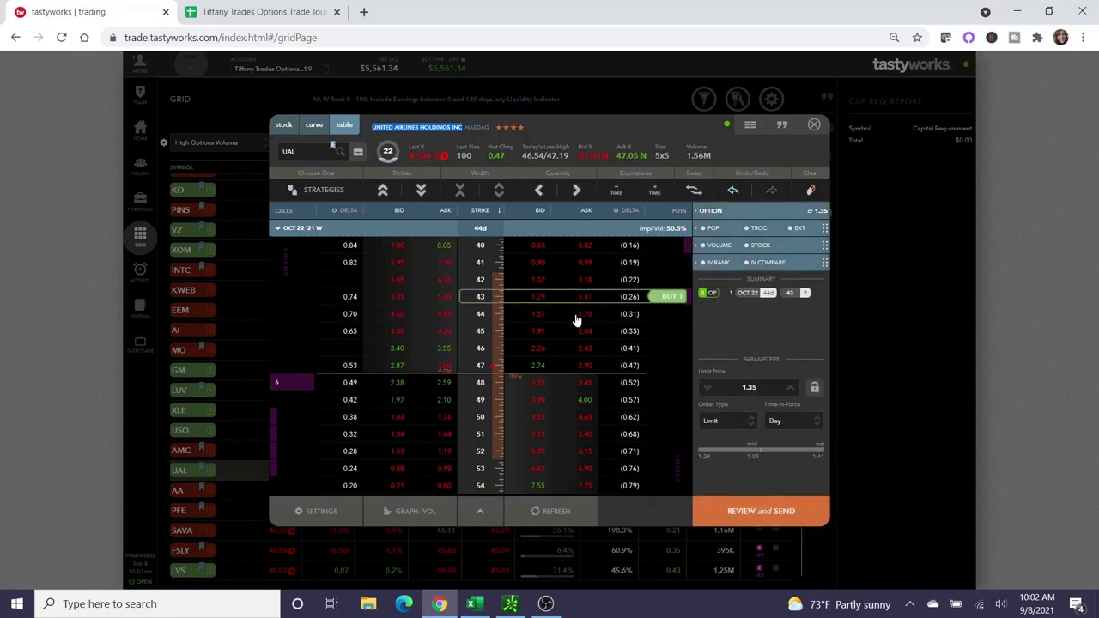
left_click(461, 297)
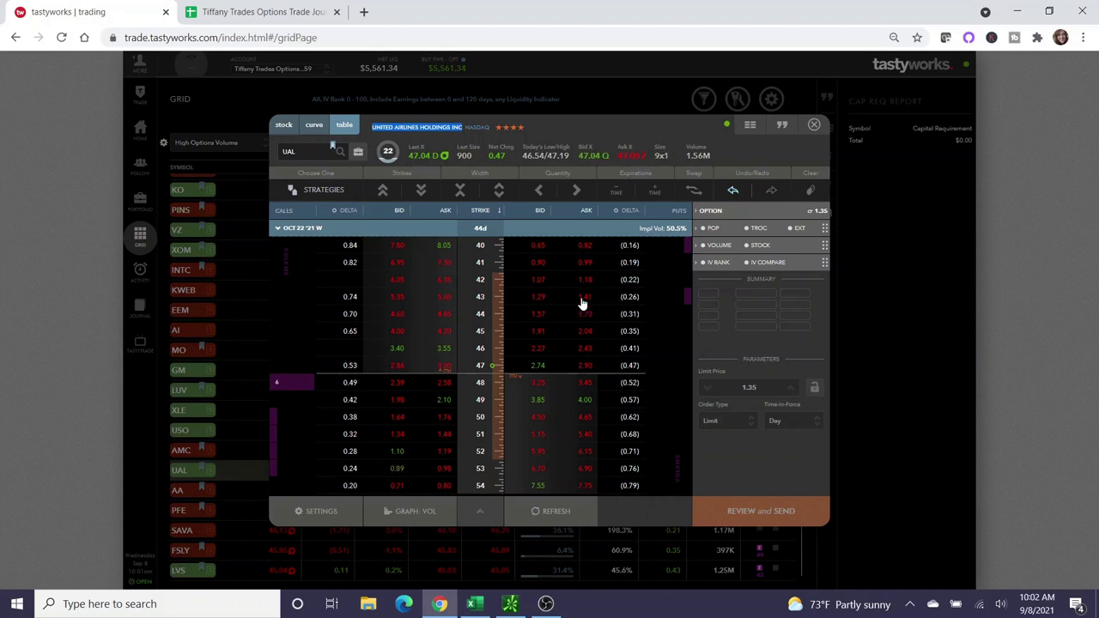
Set the order to sell one OCT 22 43 put, switching the leg briefly to a buy for comparison.
left_click(534, 301)
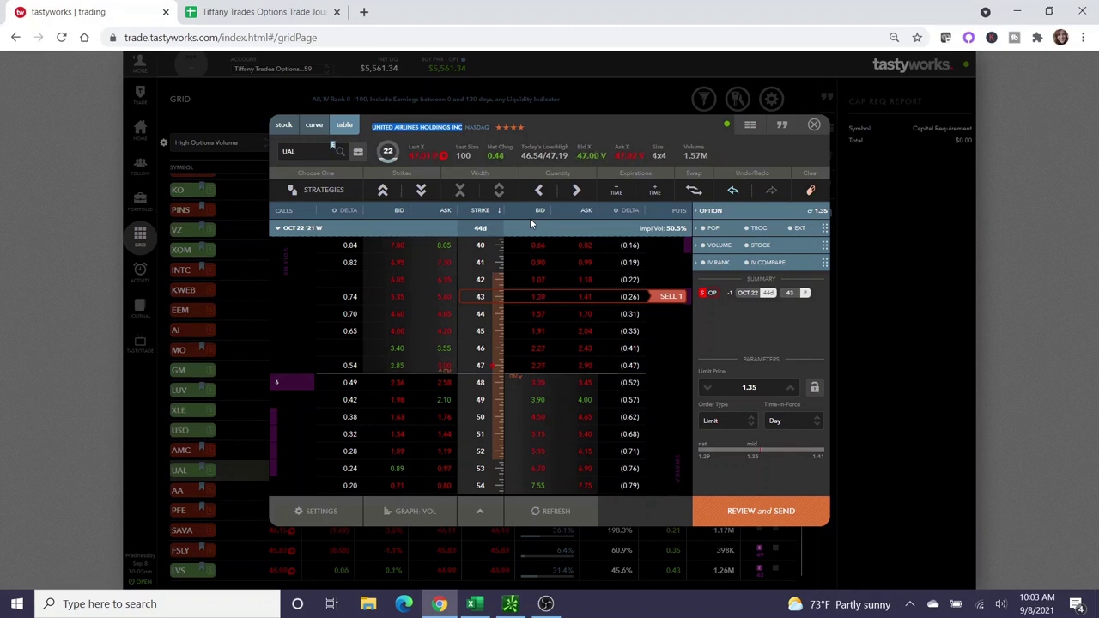
left_click(588, 297)
left_click(541, 298)
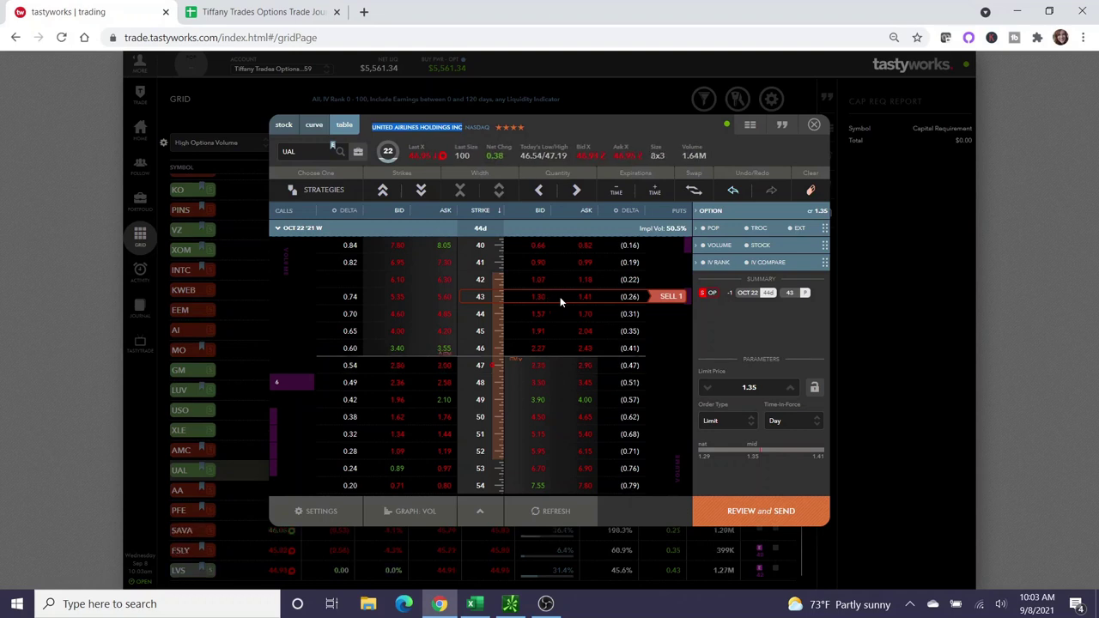
Load the option chain for AAPL to compare it with UAL.
left_click(333, 151)
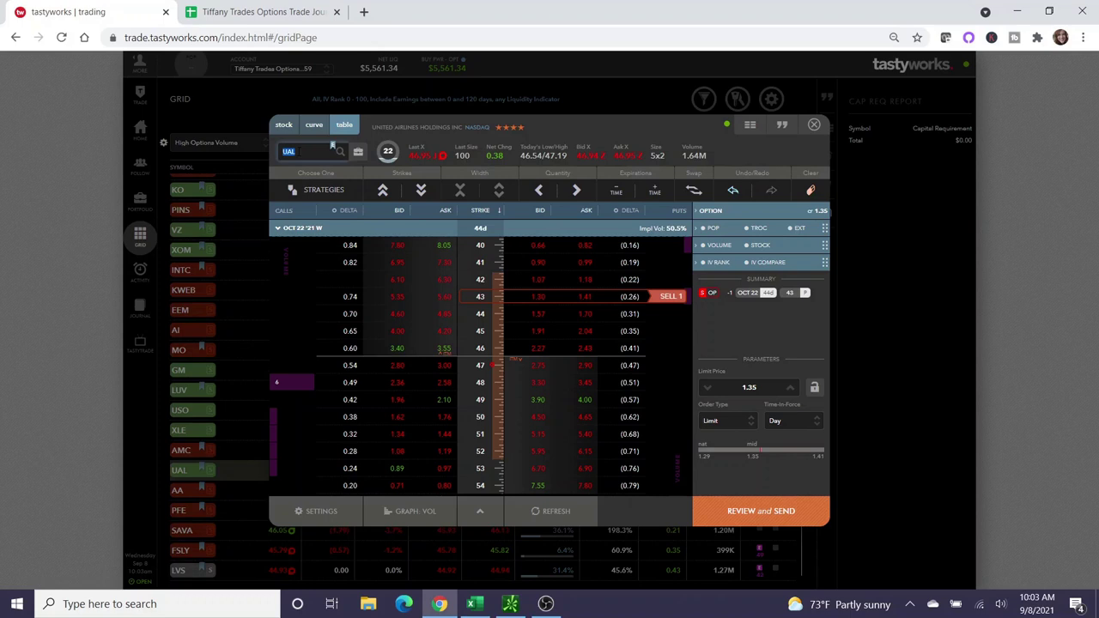
type("aap")
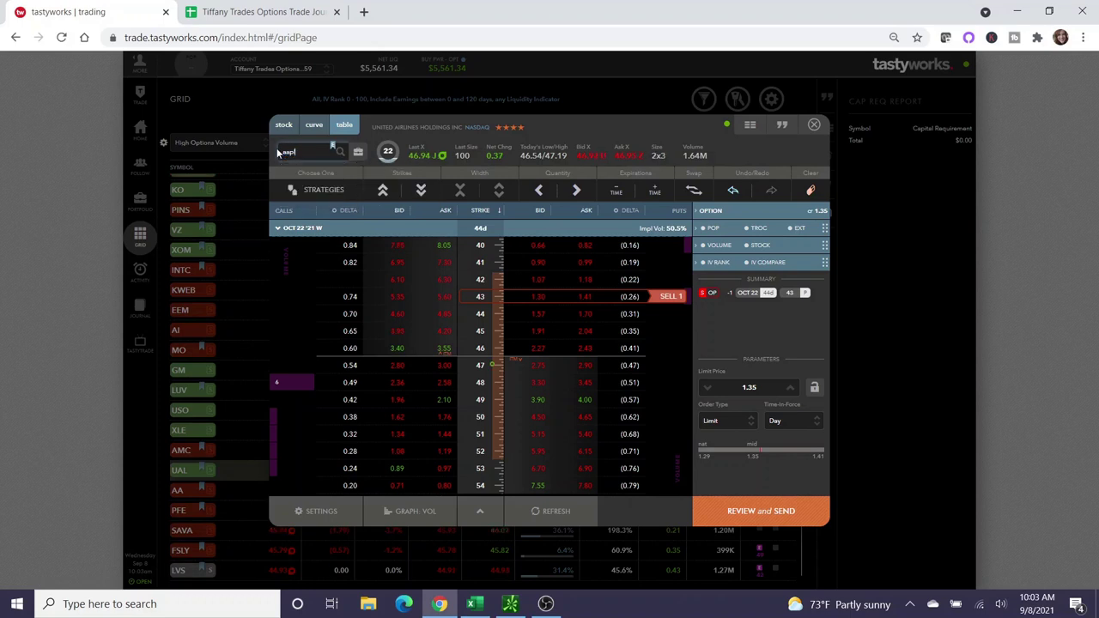
type("l")
key("Return")
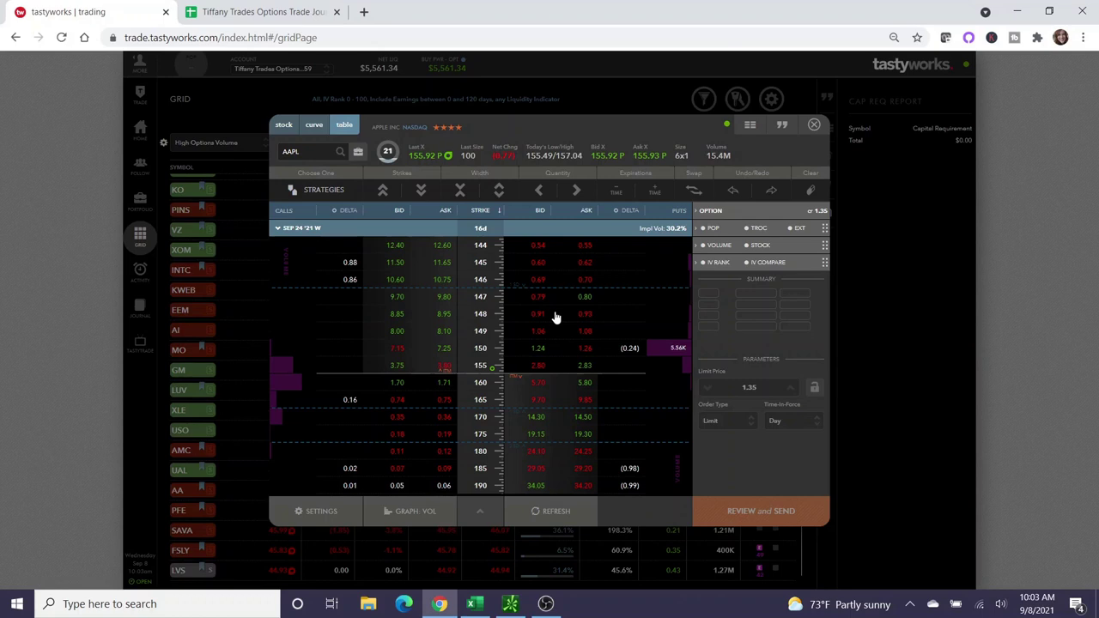
Look up the option chains for AMZN and CMG.
left_click(306, 152)
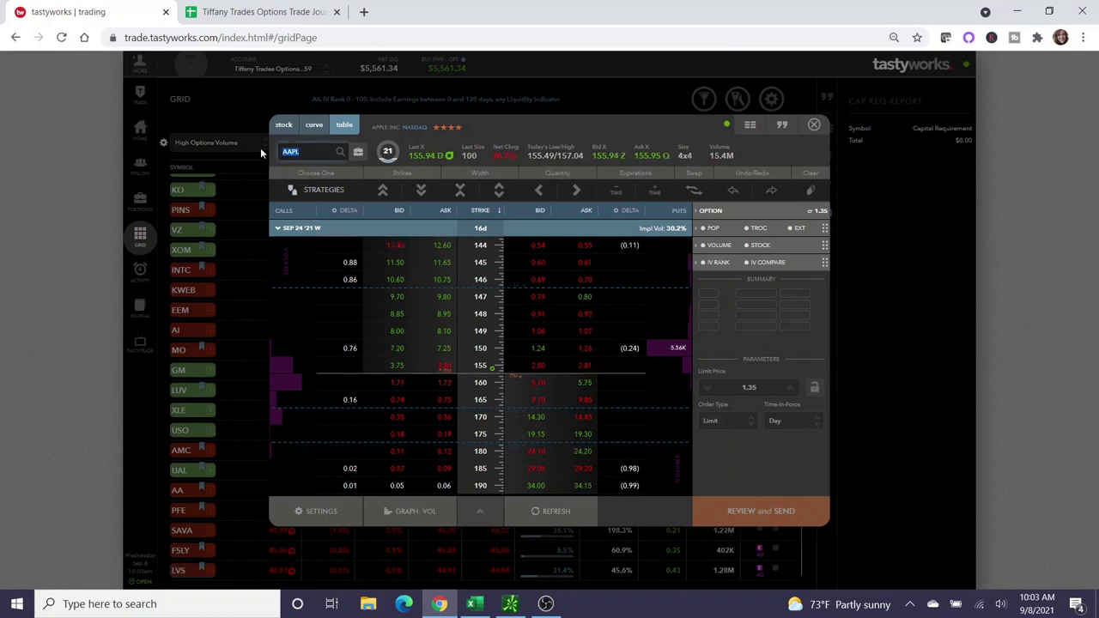
type("am")
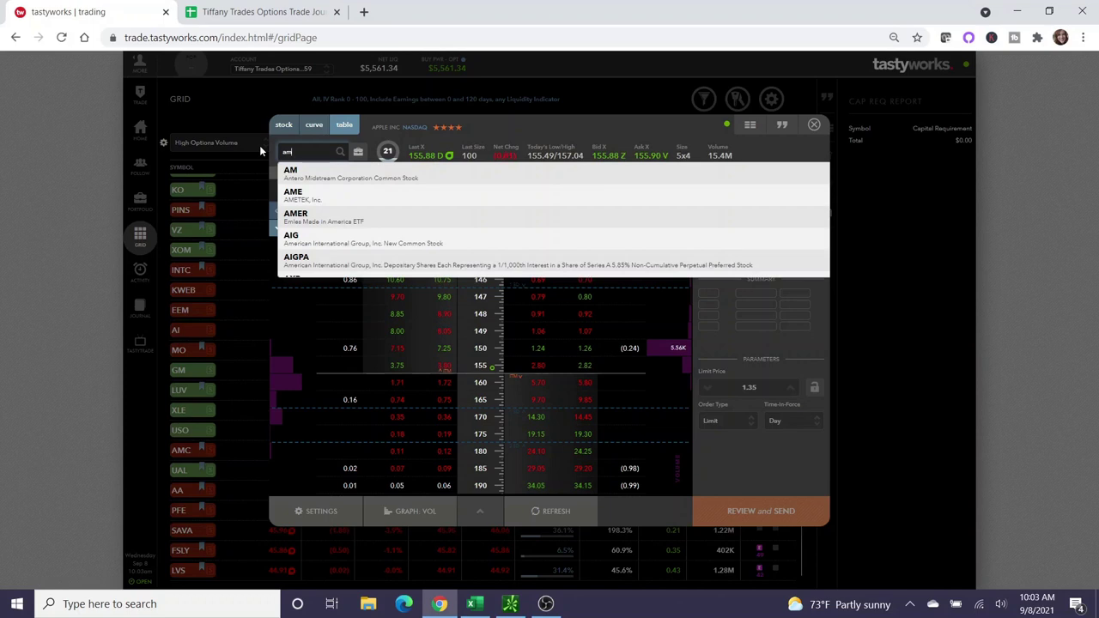
type("zn")
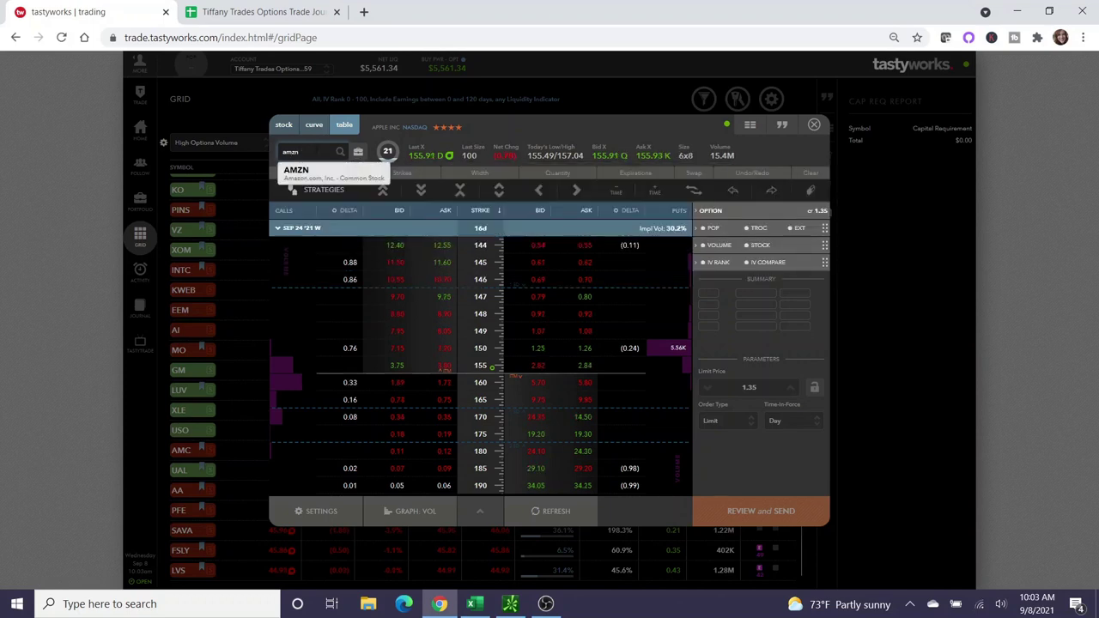
left_click(308, 174)
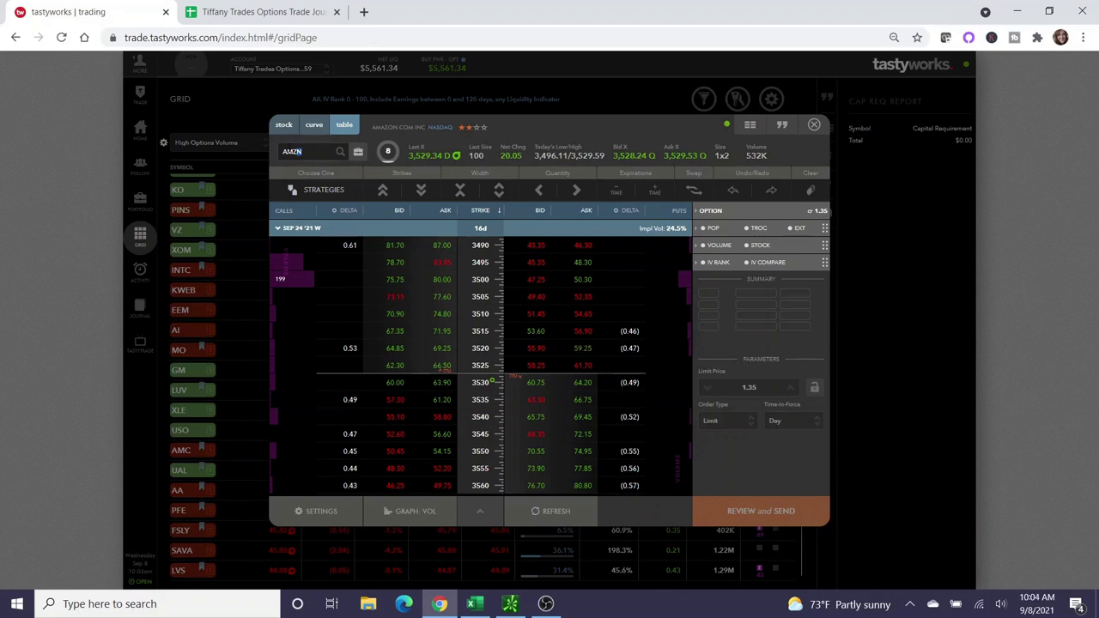
left_click(298, 152)
type("cmg")
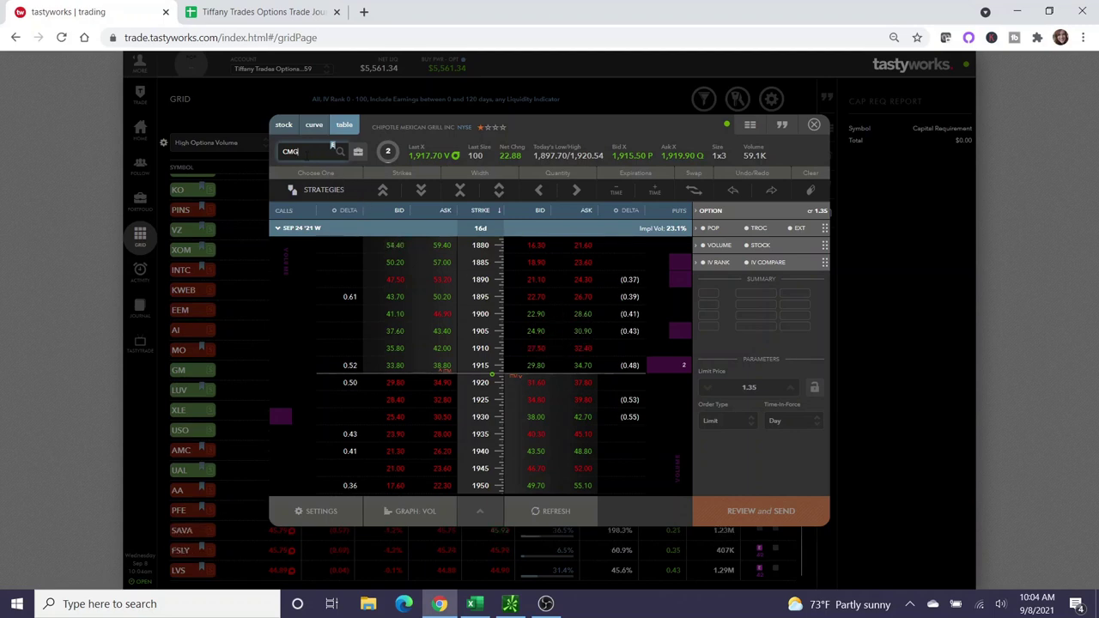
Return to the UAL chain, show the OCT 22 '21 expiration, and check the list of available expirations.
left_click(274, 153)
type("ual")
key("Return")
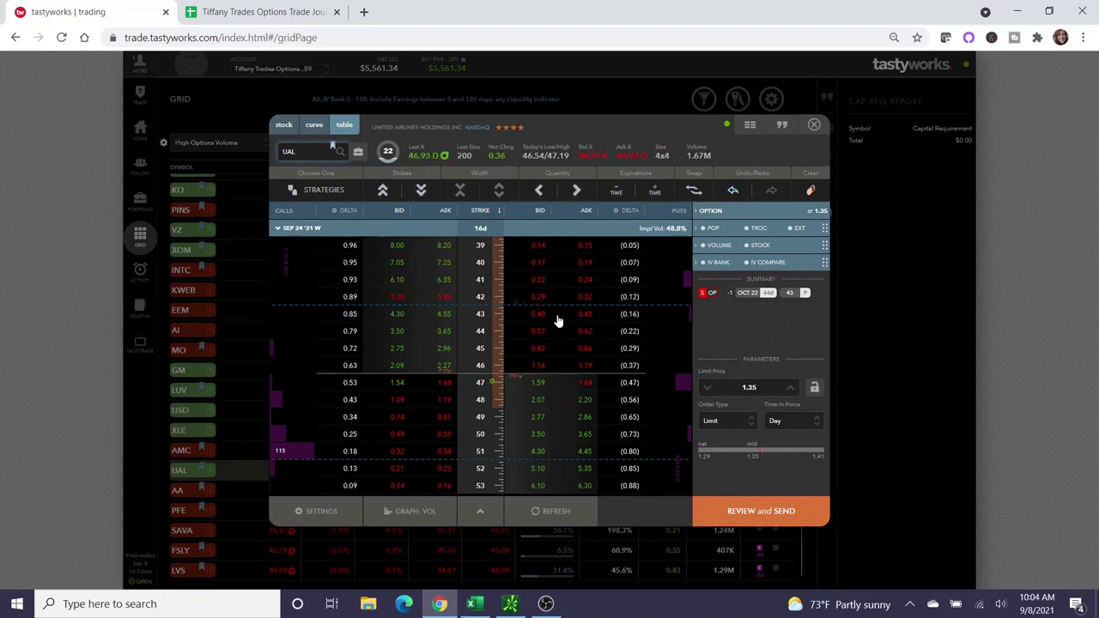
left_click(288, 232)
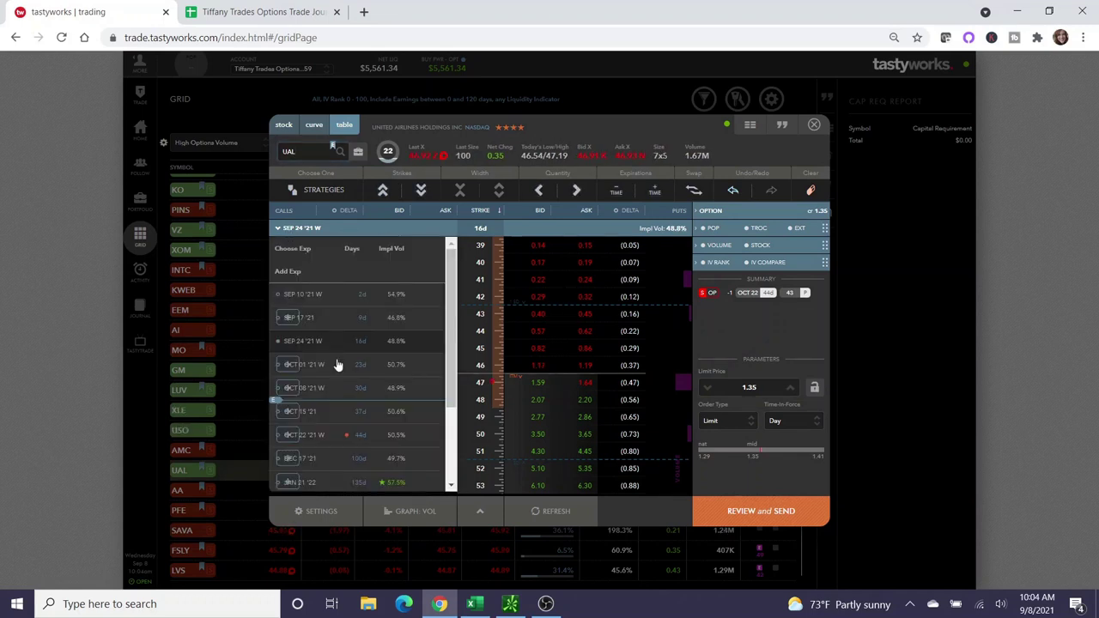
left_click(297, 435)
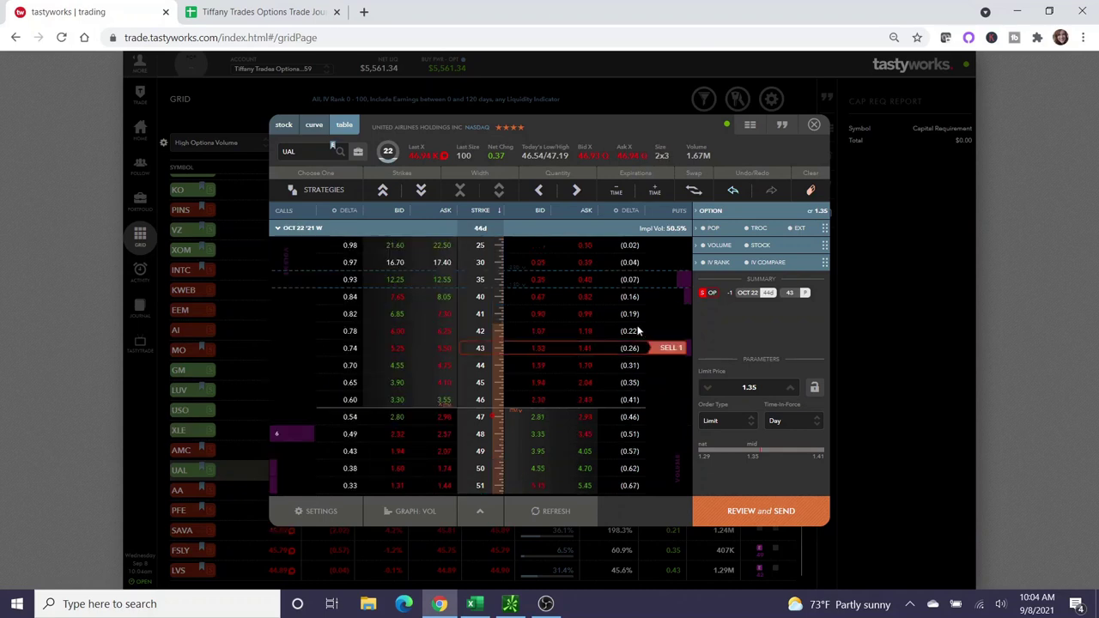
left_click(288, 229)
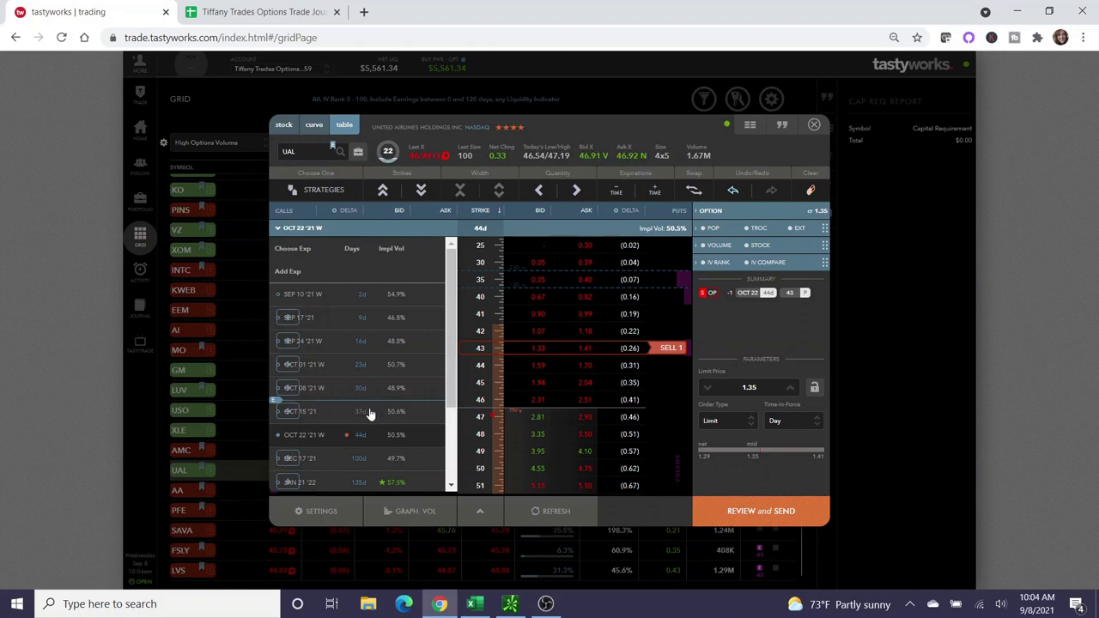
left_click(279, 229)
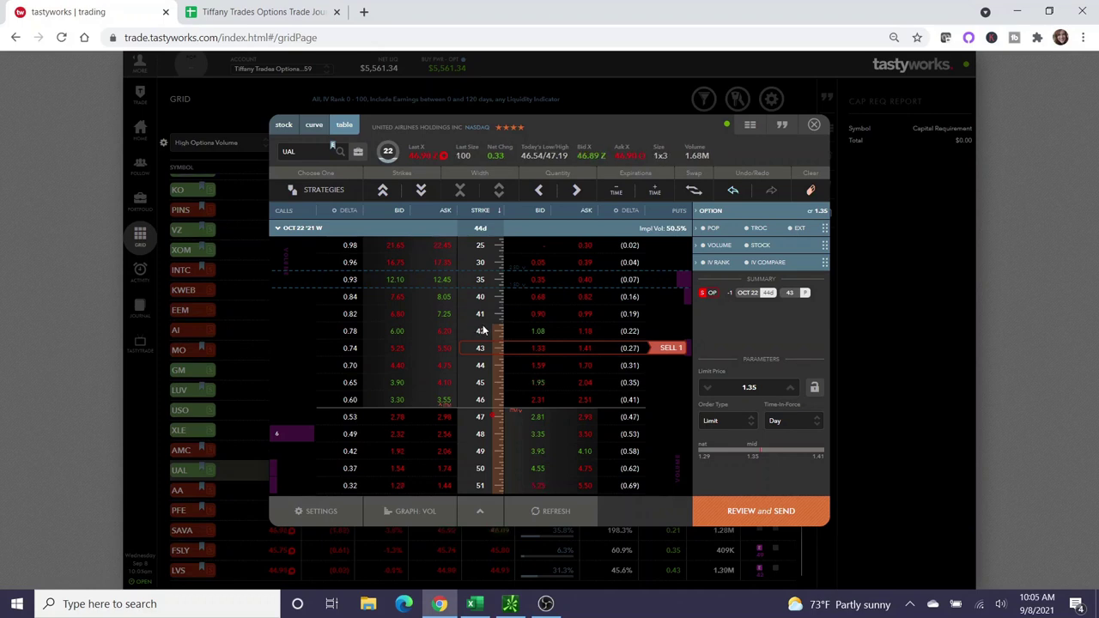
Examine the short 43 put's profit and loss zones and standard deviation lines in the curve view.
left_click(313, 125)
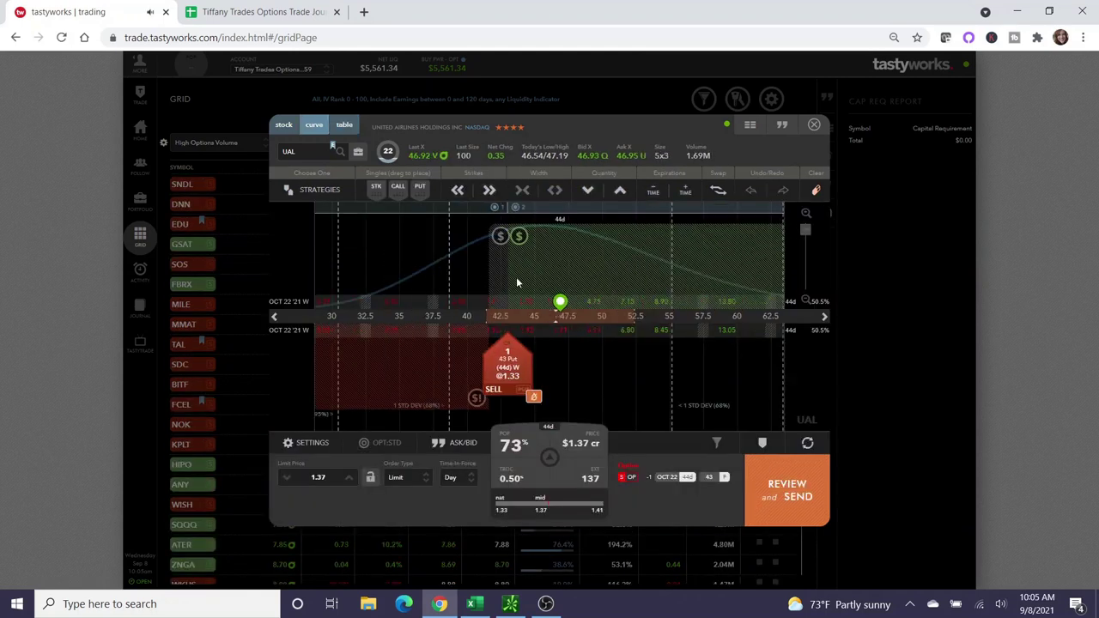
mouse_move(630, 334)
left_mouse_down()
mouse_move(613, 338)
mouse_move(604, 315)
left_mouse_up()
scroll(605, 315, "down", 3)
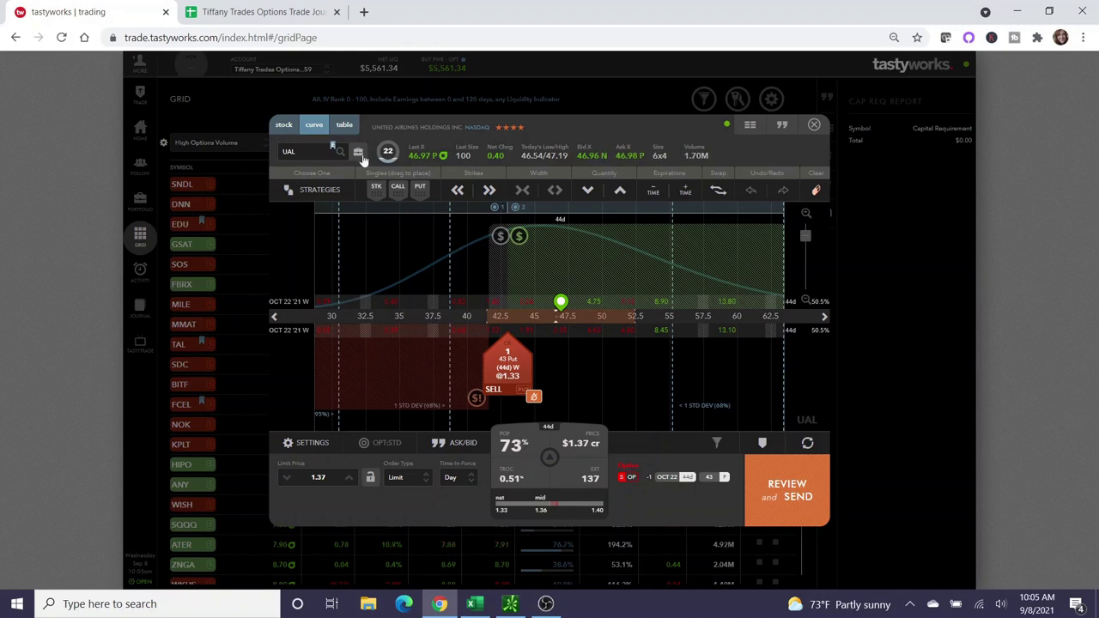
In the table view, add a sale of one OCT 22 put at the 40 strike and delete the 43 put leg.
left_click(344, 126)
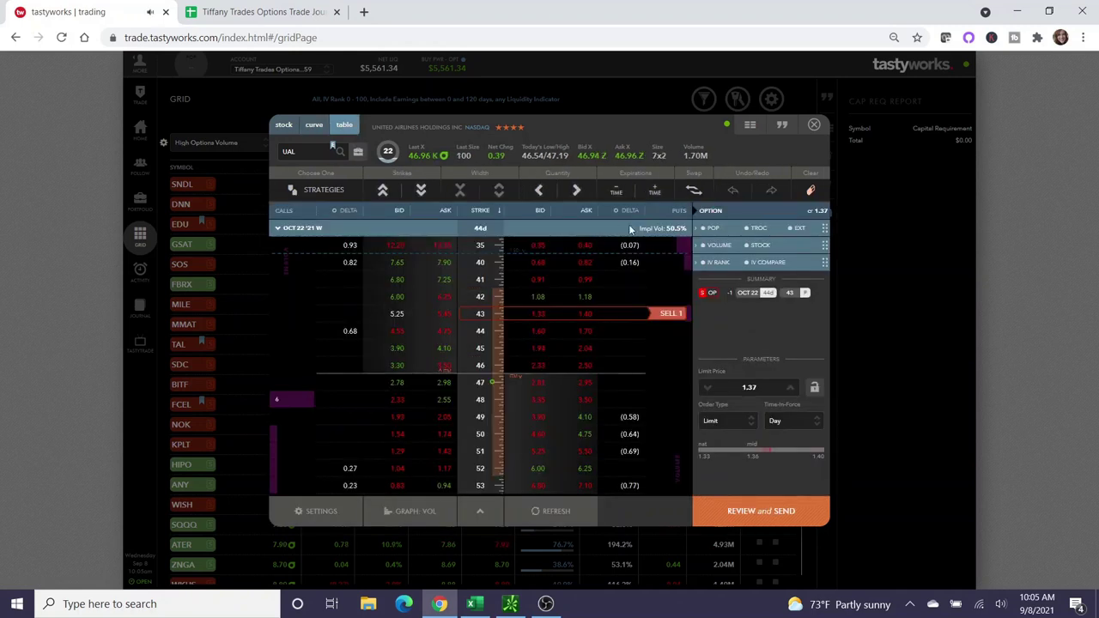
left_click(621, 316)
left_click(527, 315)
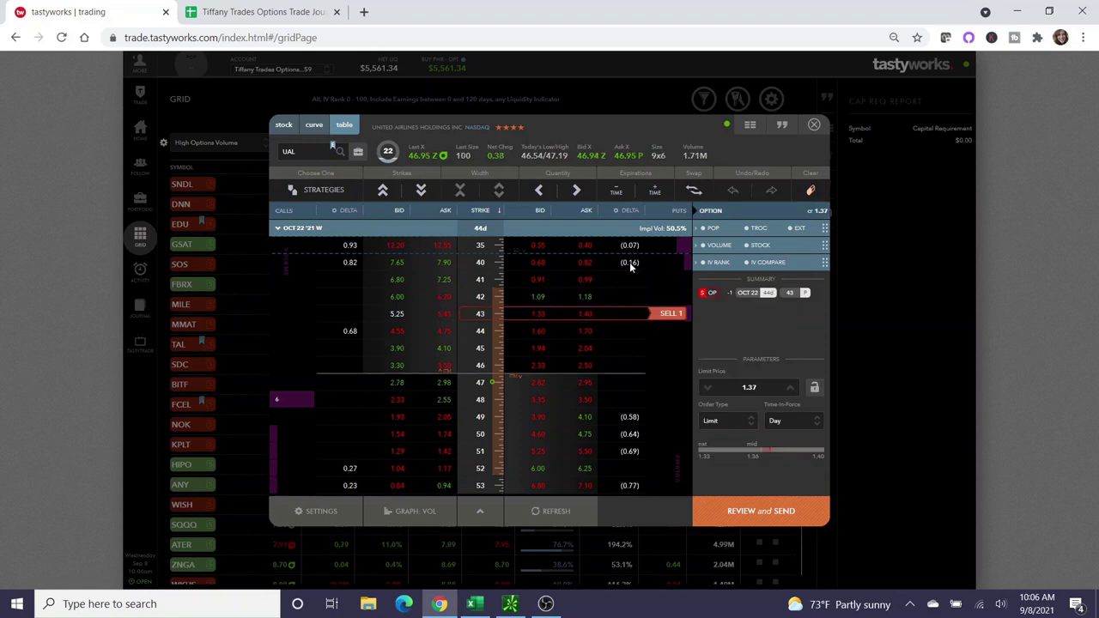
left_click(629, 262)
left_click(489, 314)
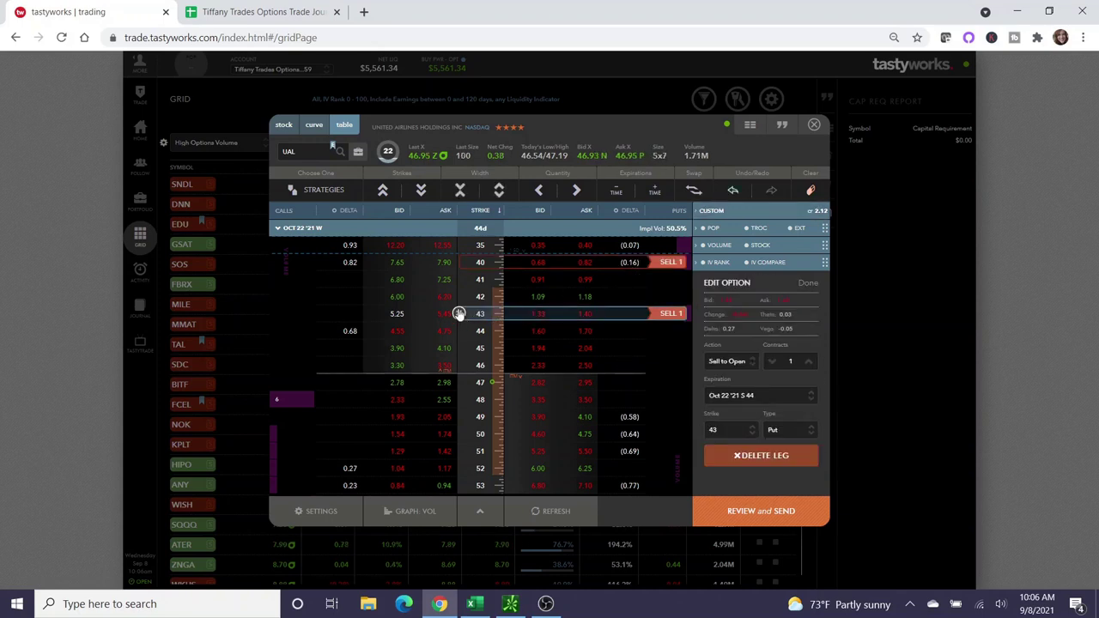
left_click(458, 315)
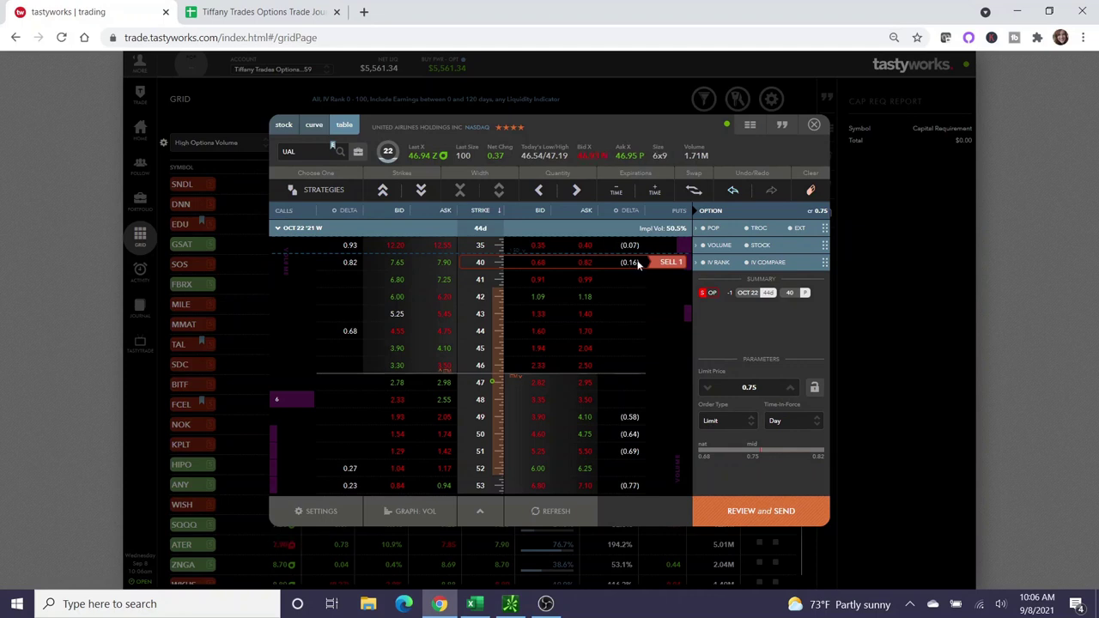
In the curve view, move the short put to the 42 strike and on to the 43 strike.
left_click(314, 125)
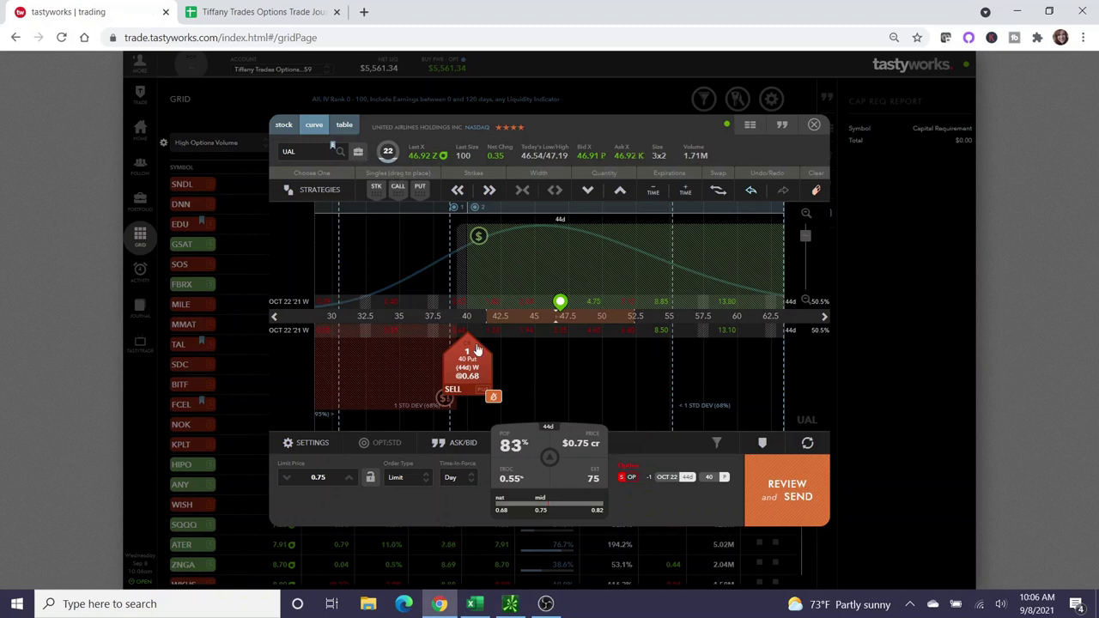
left_click_drag(477, 364, 470, 364)
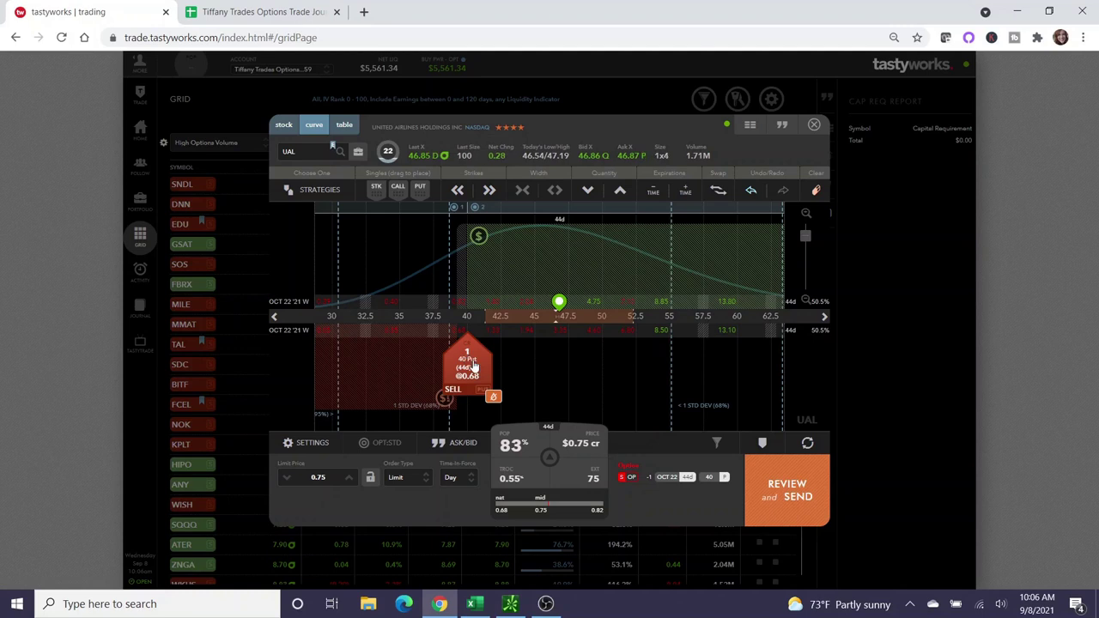
left_click_drag(472, 366, 502, 371)
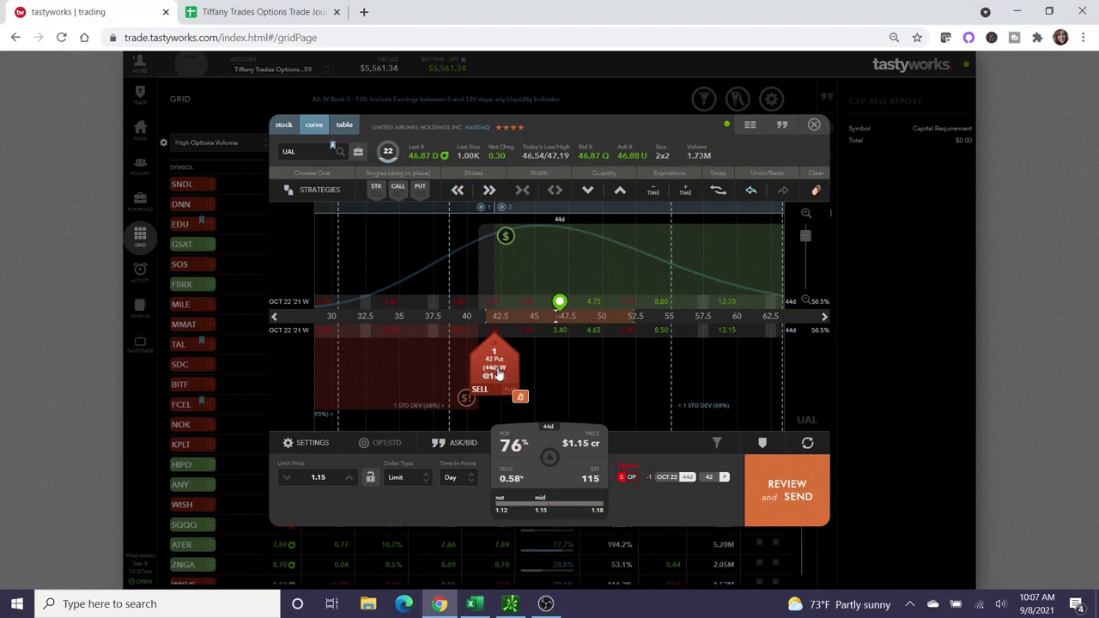
left_click_drag(498, 375, 506, 375)
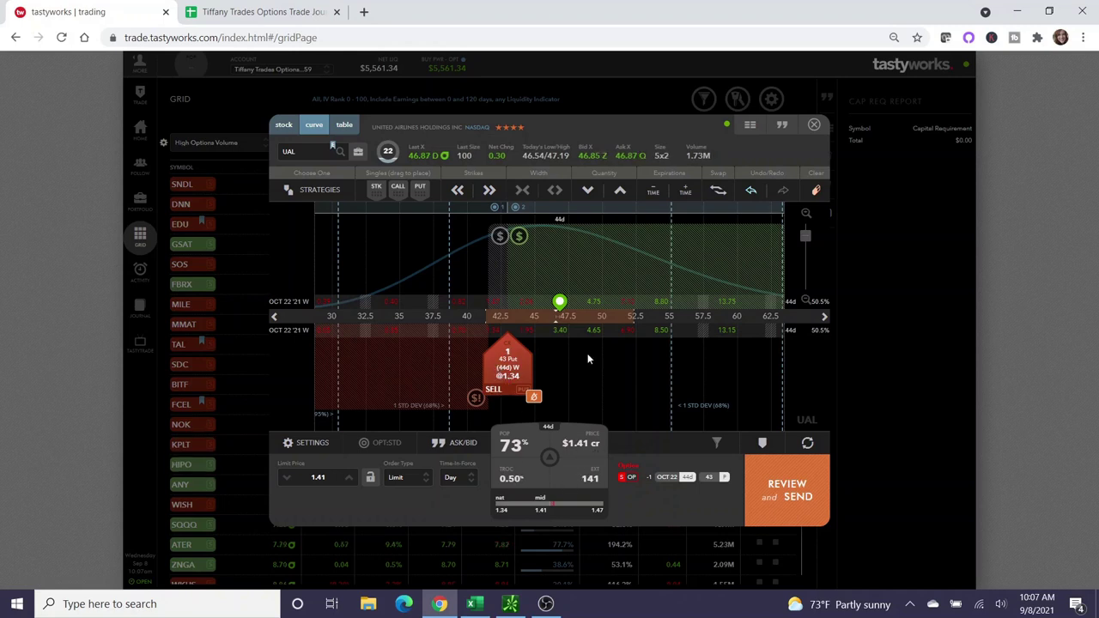
Inspect the short 43 put's detailed statistics, including maximum profit, maximum loss and probability of 50% profit, and close them.
scroll(526, 337, "up", 3)
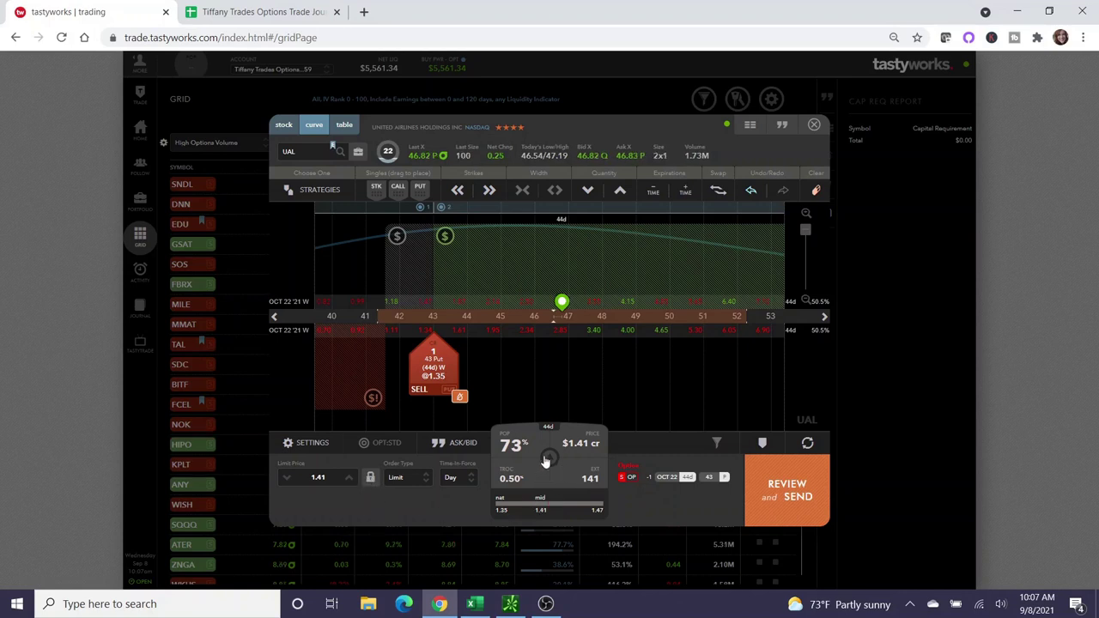
mouse_move(548, 450)
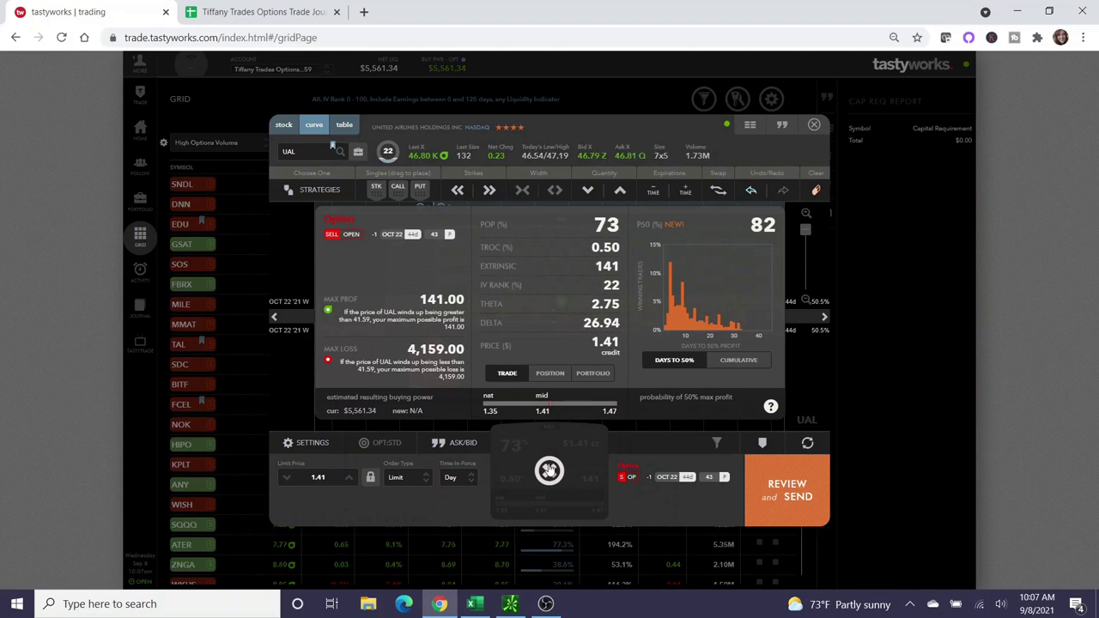
left_click(549, 468)
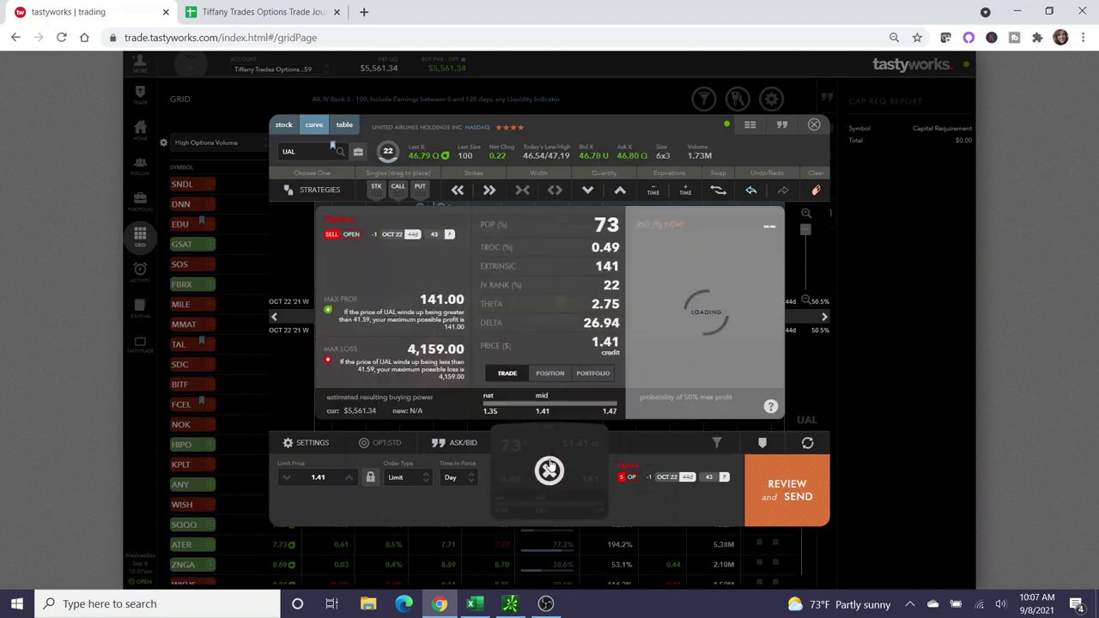
left_click(551, 465)
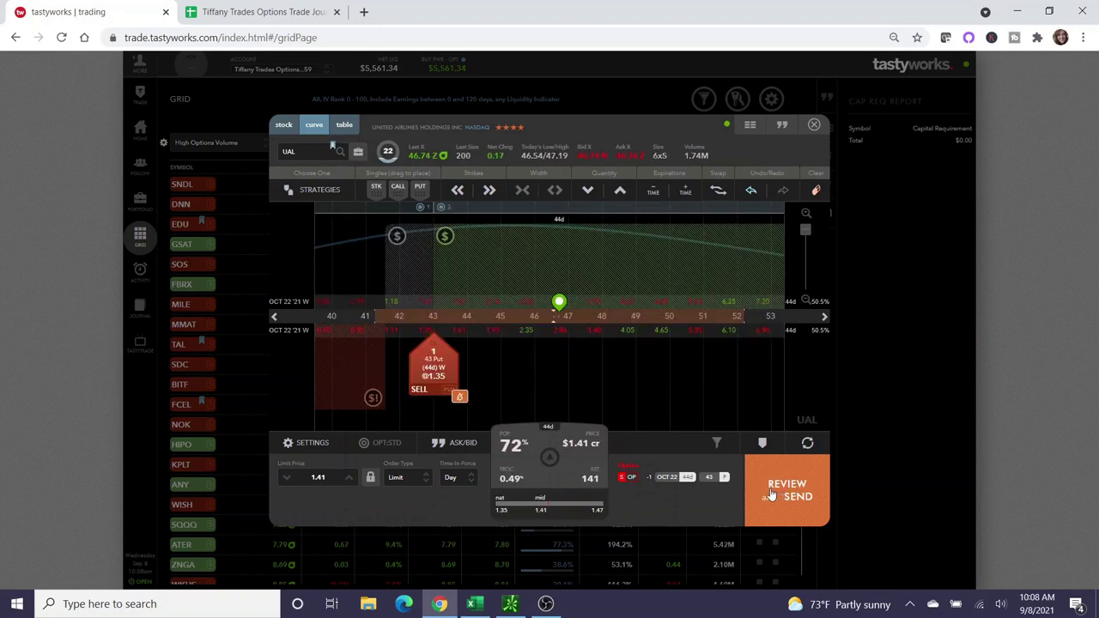
Review the order's confirmation details, including its buying power effect, and return to editing the order.
left_click(775, 494)
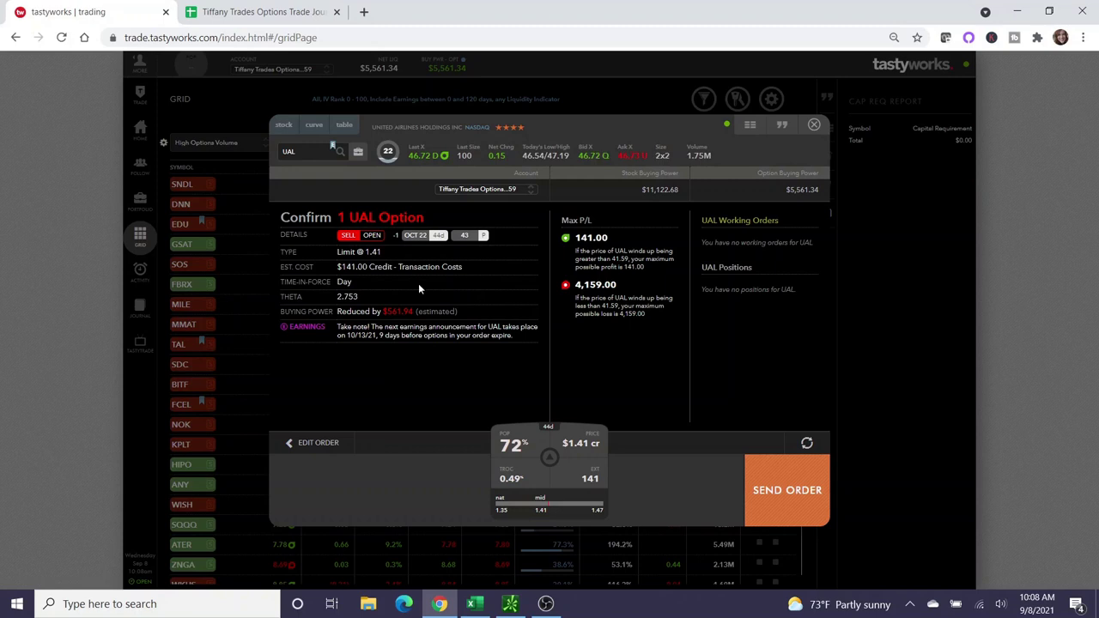
left_click_drag(413, 312, 382, 313)
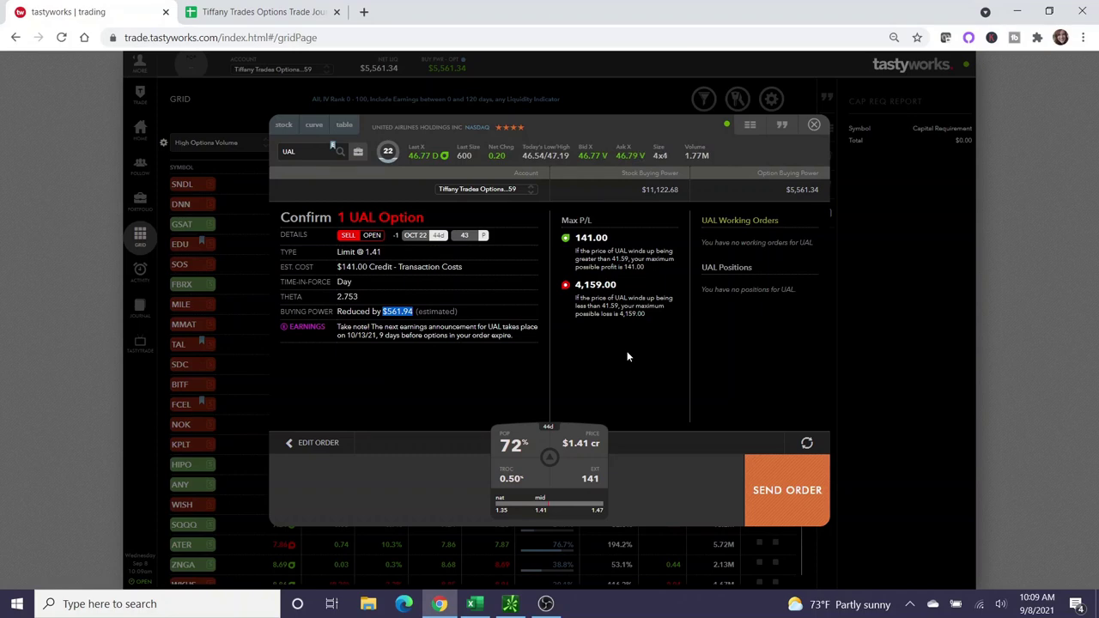
left_click(337, 445)
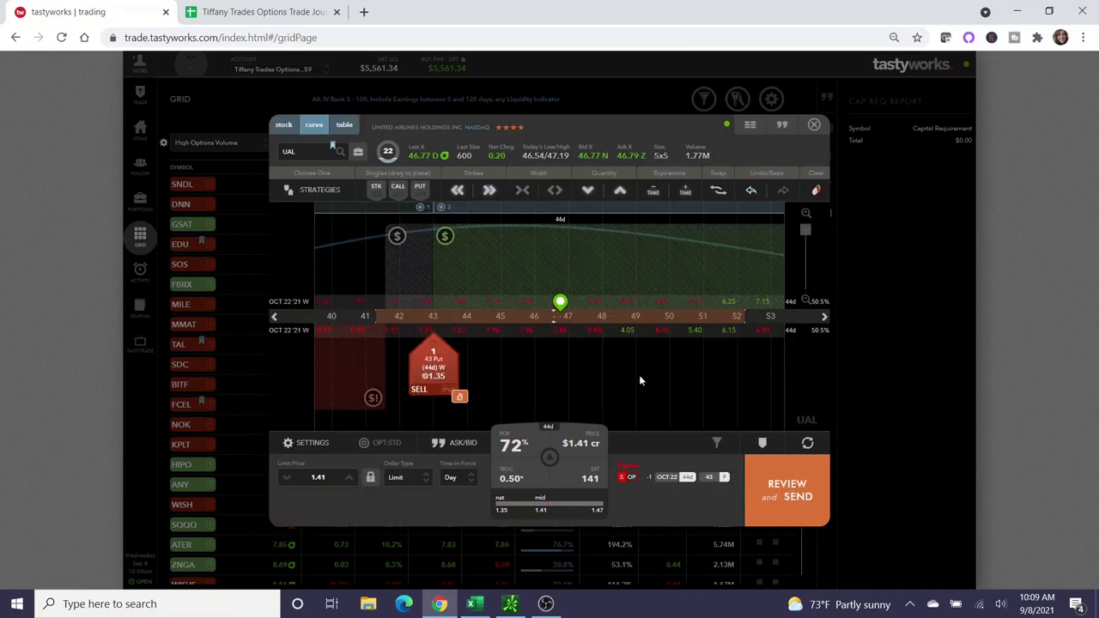
left_click(783, 486)
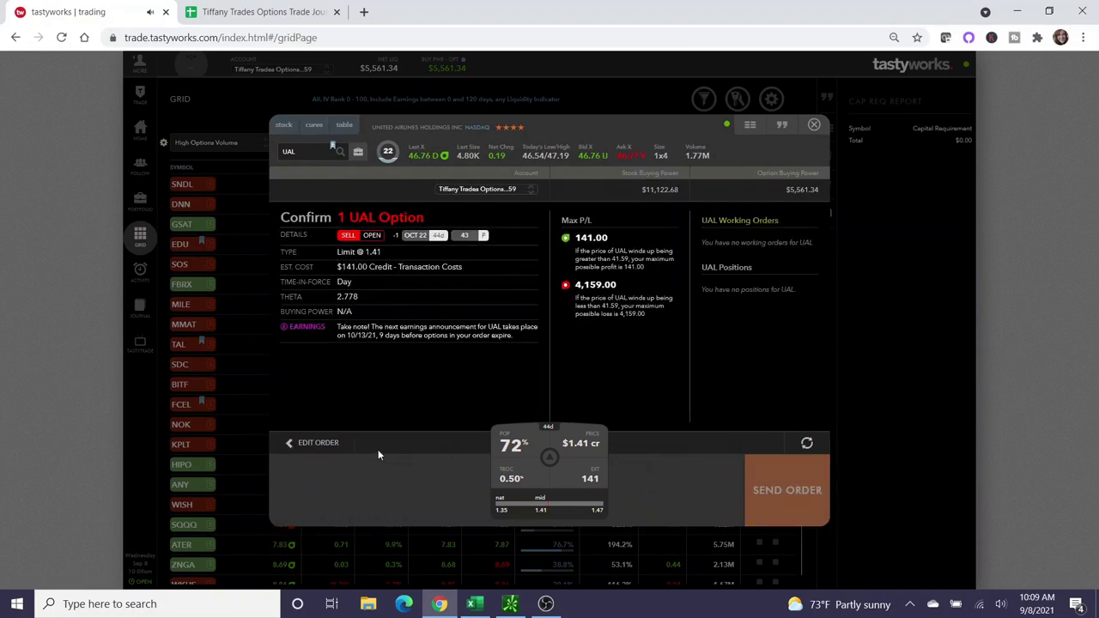
left_click(297, 443)
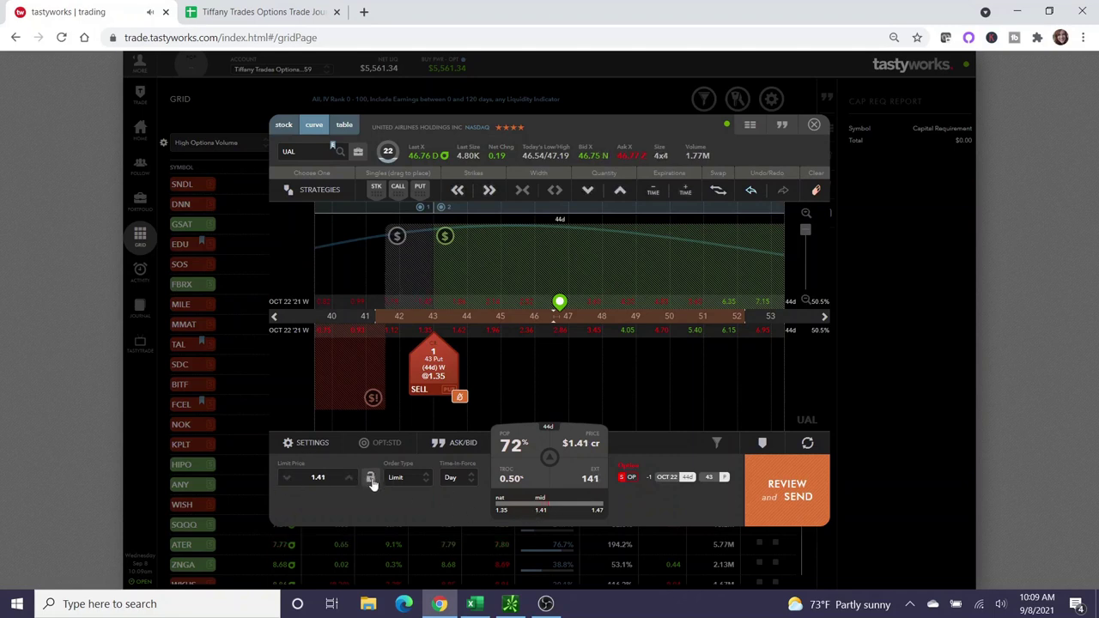
Send the day order to sell one UAL OCT 22 43 put at a limit of 1.41 and close the trade window.
left_click(774, 490)
left_click(762, 493)
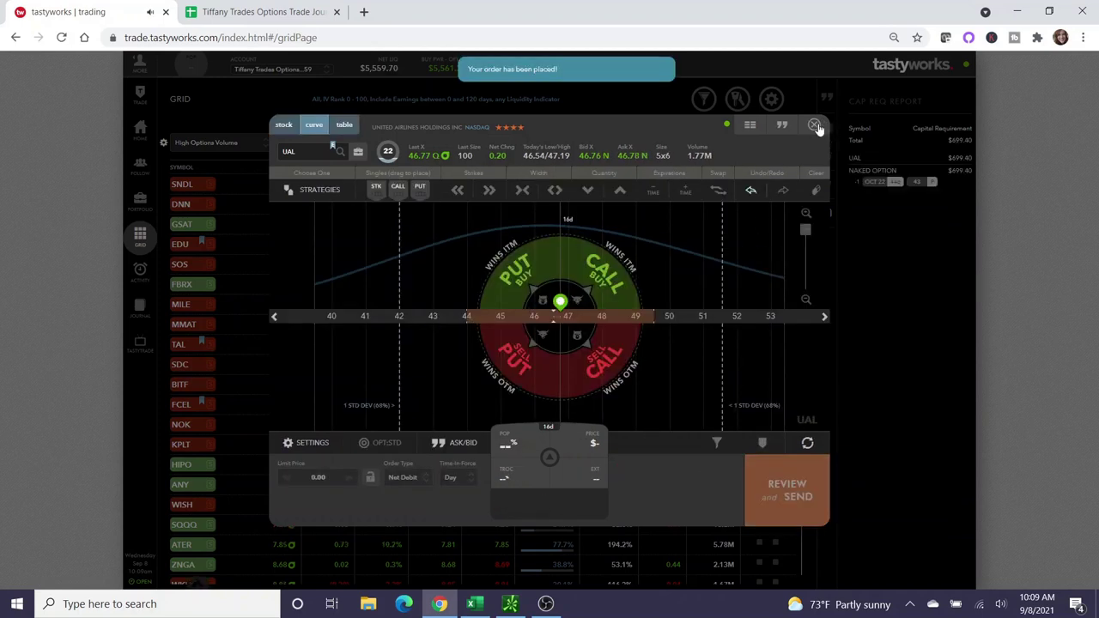
left_click(814, 125)
Check the open UAL put position in the portfolio and view the account's transaction history.
left_click(140, 200)
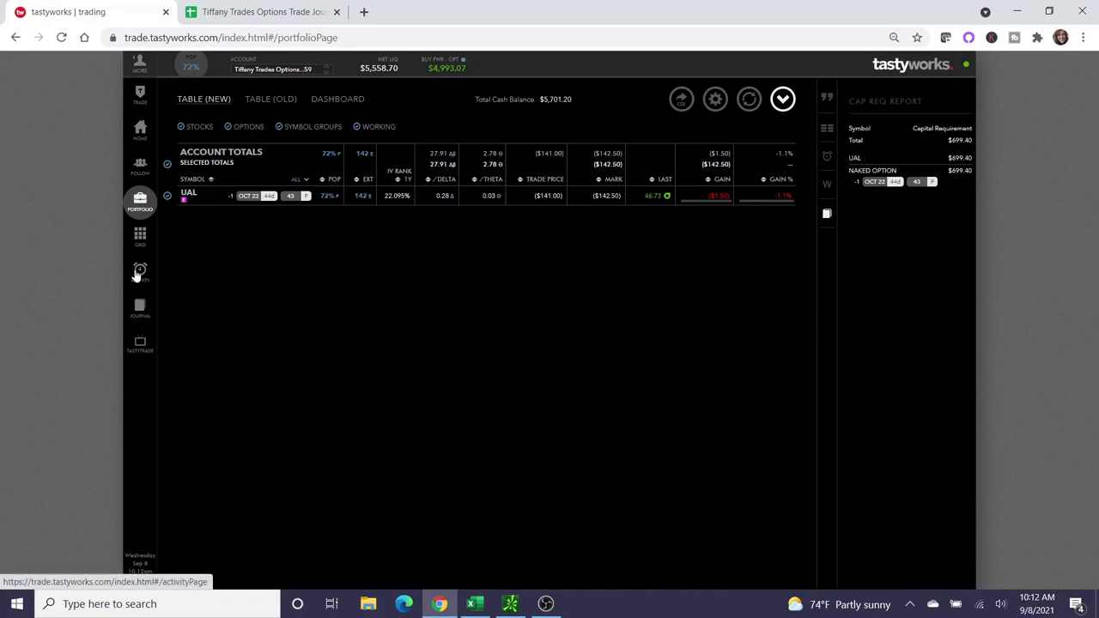
left_click(138, 274)
left_click(241, 100)
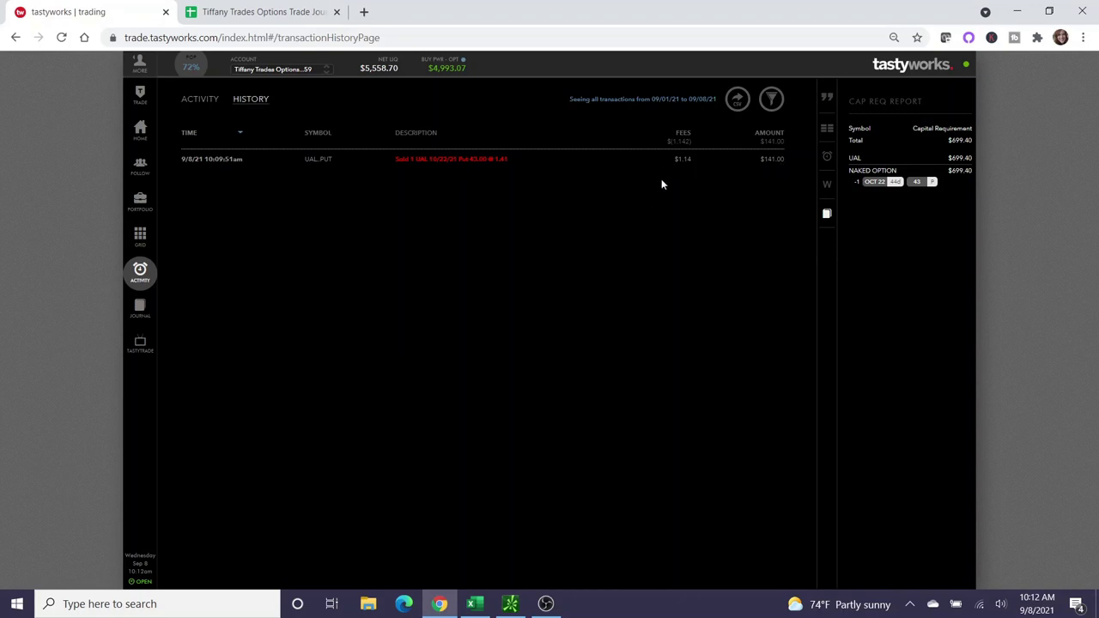
Switch to the options trade journal in Google Sheets and enter 139.86 as the first trade amount for 9/8/2021.
left_click(244, 10)
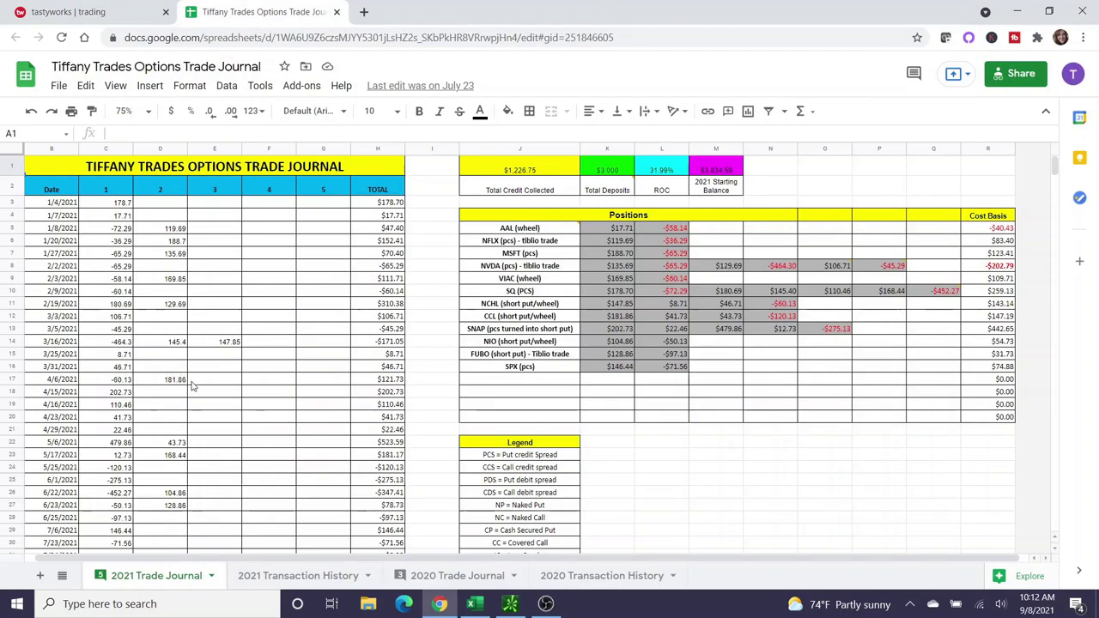
scroll(167, 380, "down", 7)
scroll(75, 429, "down", 3)
scroll(75, 429, "up", 3)
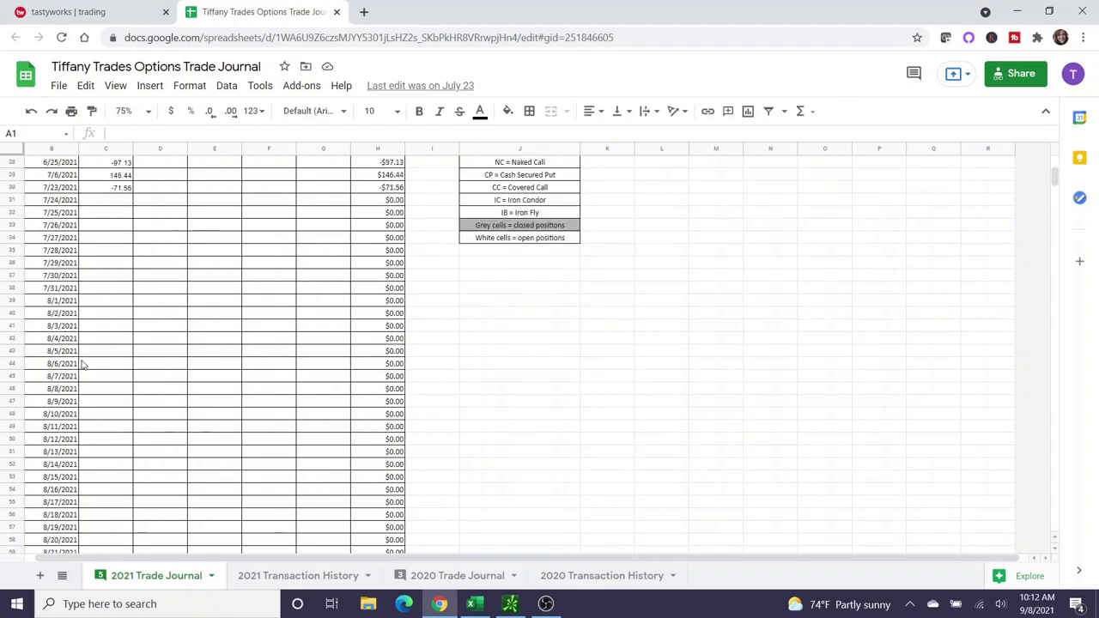
scroll(101, 404, "down", 9)
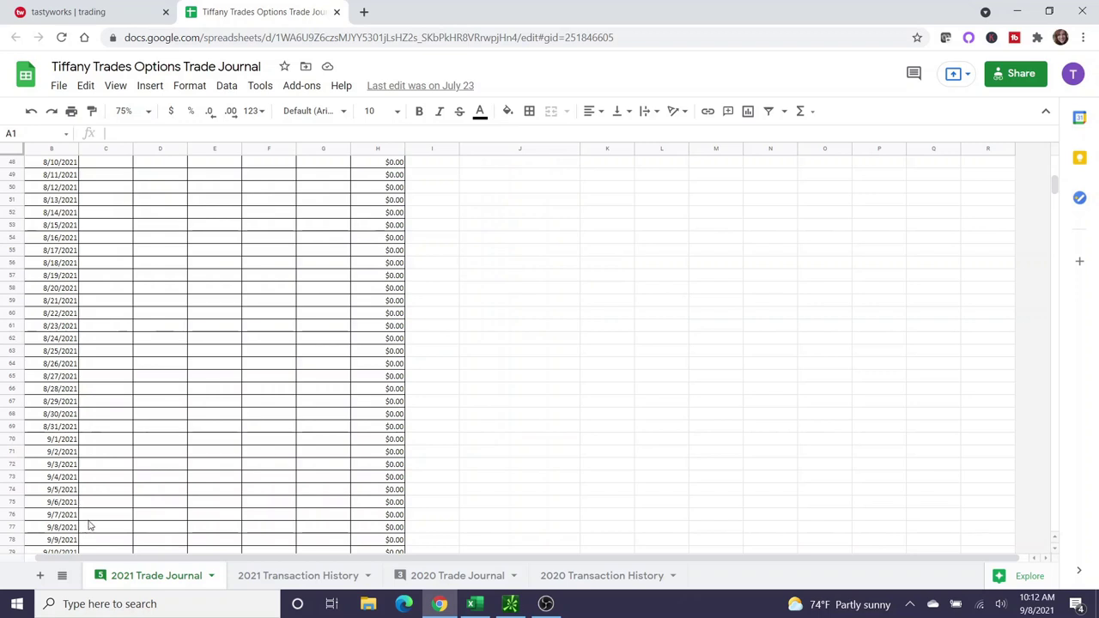
left_click(92, 531)
type("139.86")
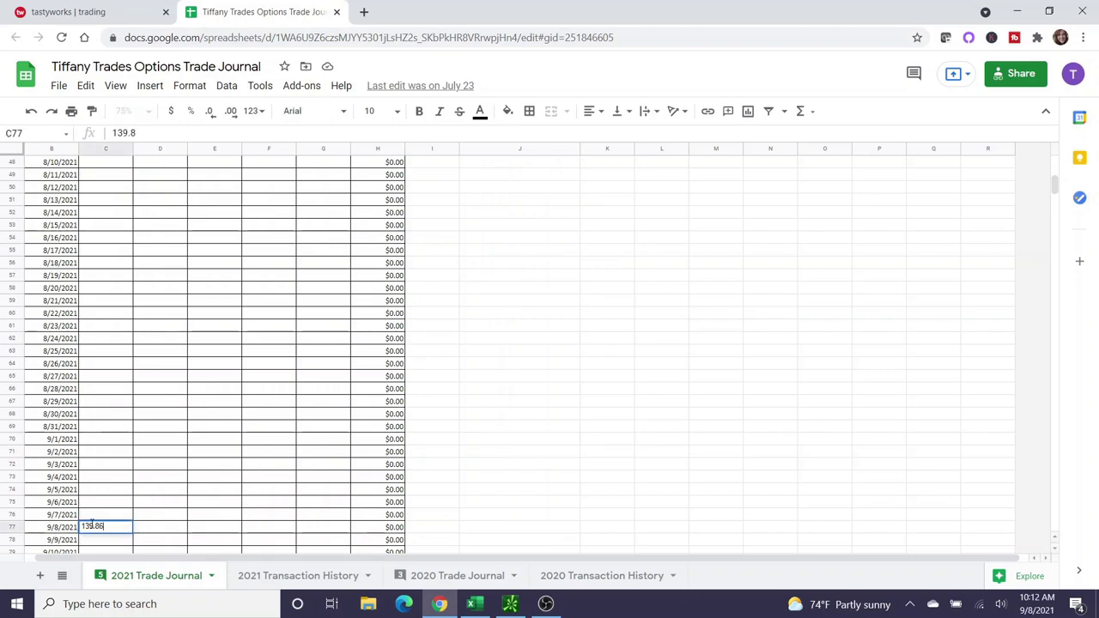
key("Return")
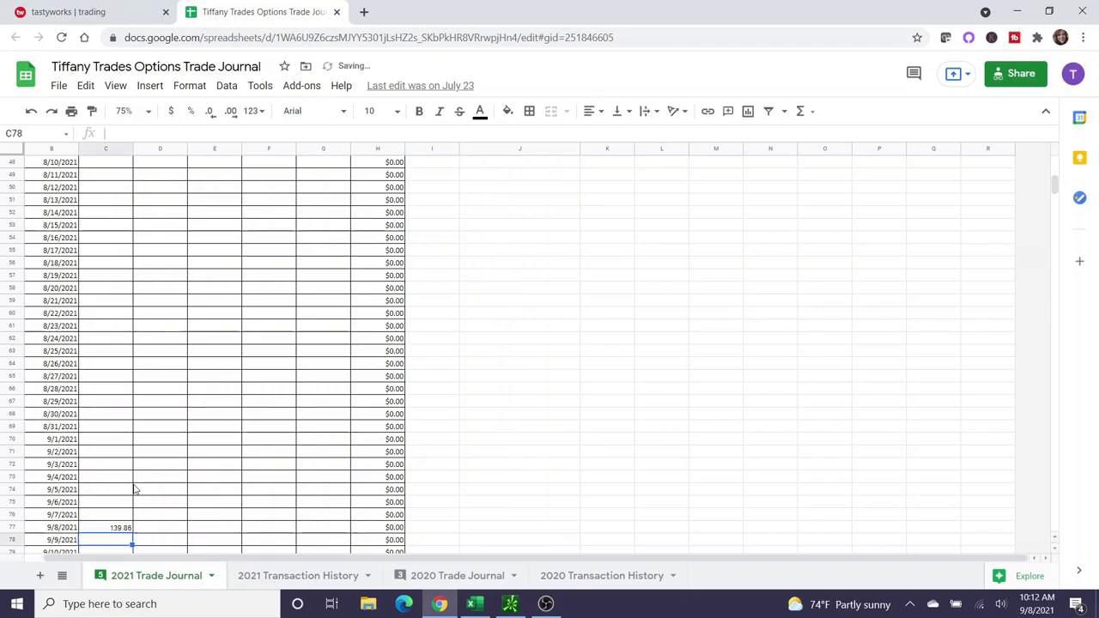
Delete the unused date cells from 7/24/2021 through 9/7/2021 (B31:H76) in the trade journal, shifting the cells below up.
scroll(137, 464, "up", 9)
left_click_drag(44, 254, 373, 503)
right_click(255, 429)
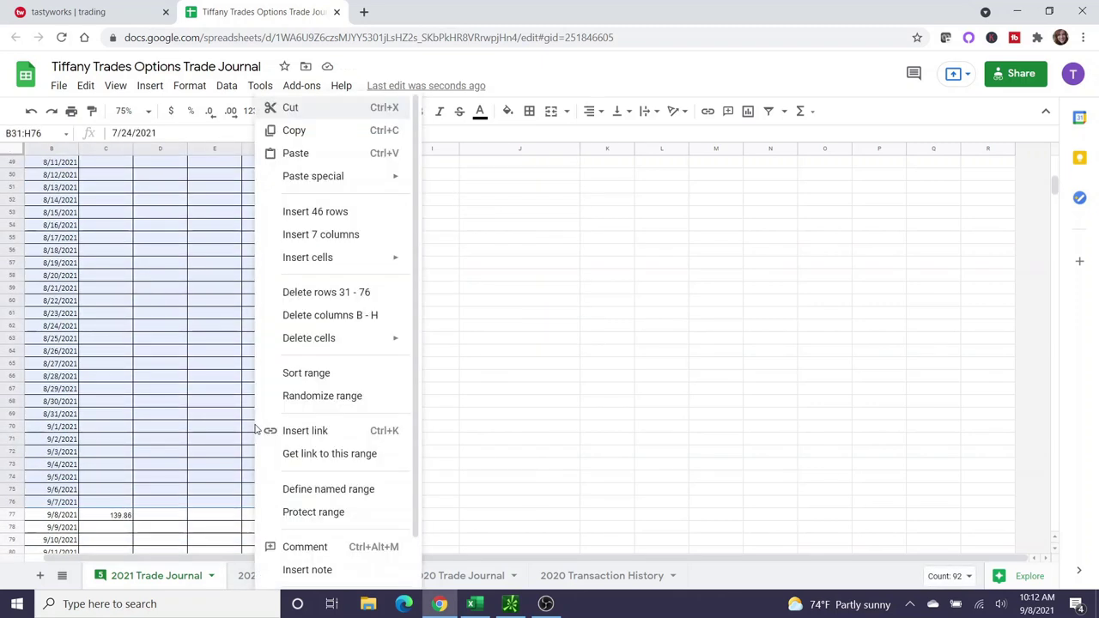
mouse_move(411, 339)
left_click(428, 368)
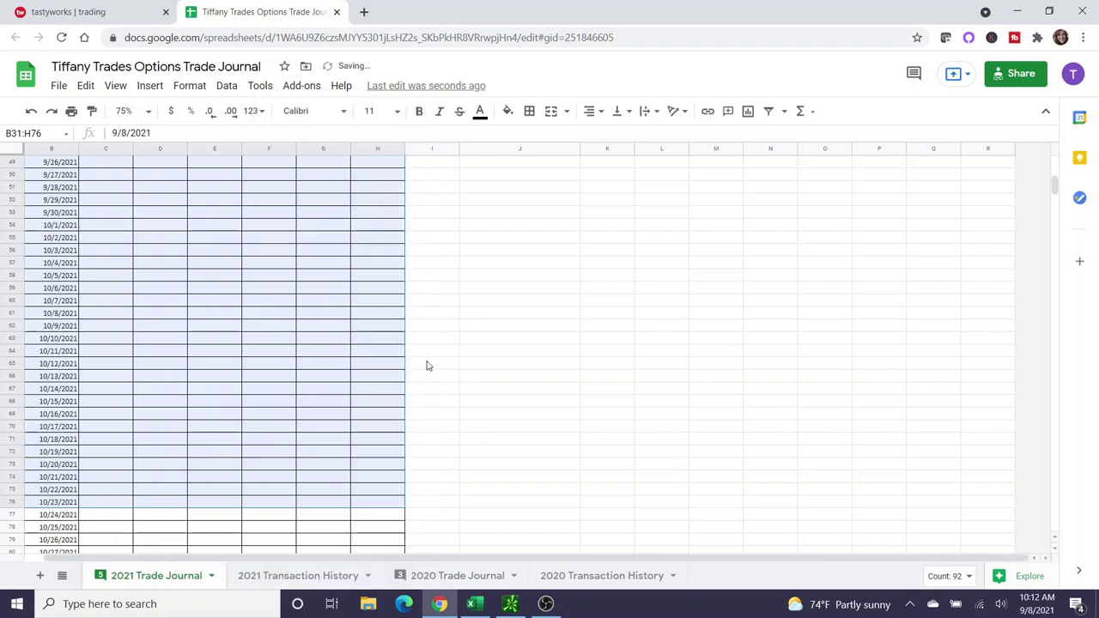
Add UAL (SHORT PUT) to the first empty row of the Positions table with a first amount of 139.86.
scroll(508, 387, "up", 10)
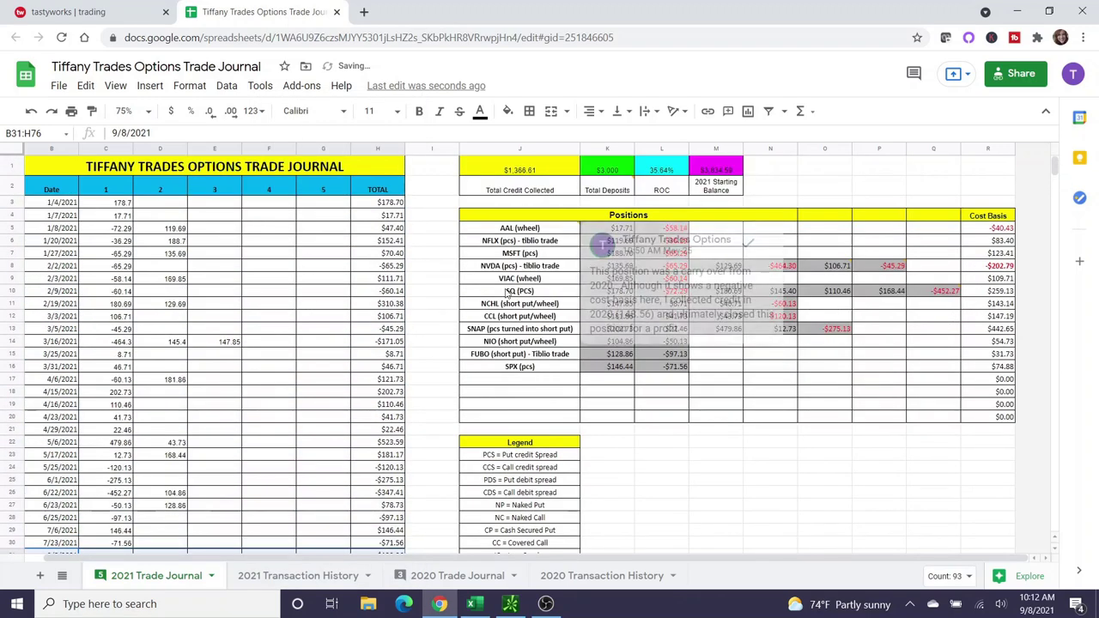
left_click(513, 380)
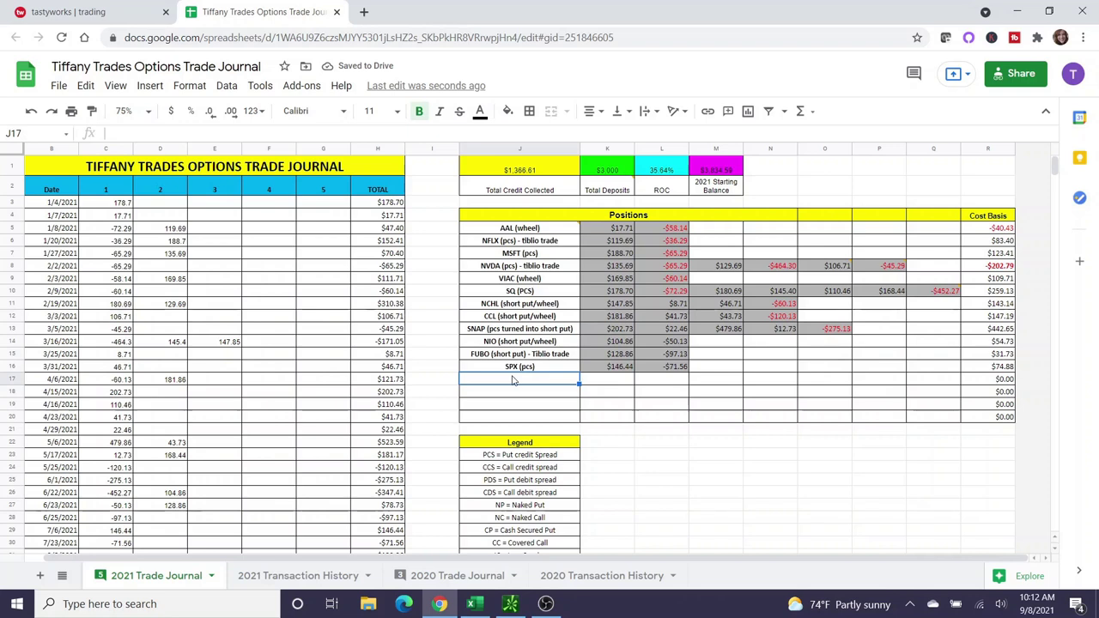
type("UAL")
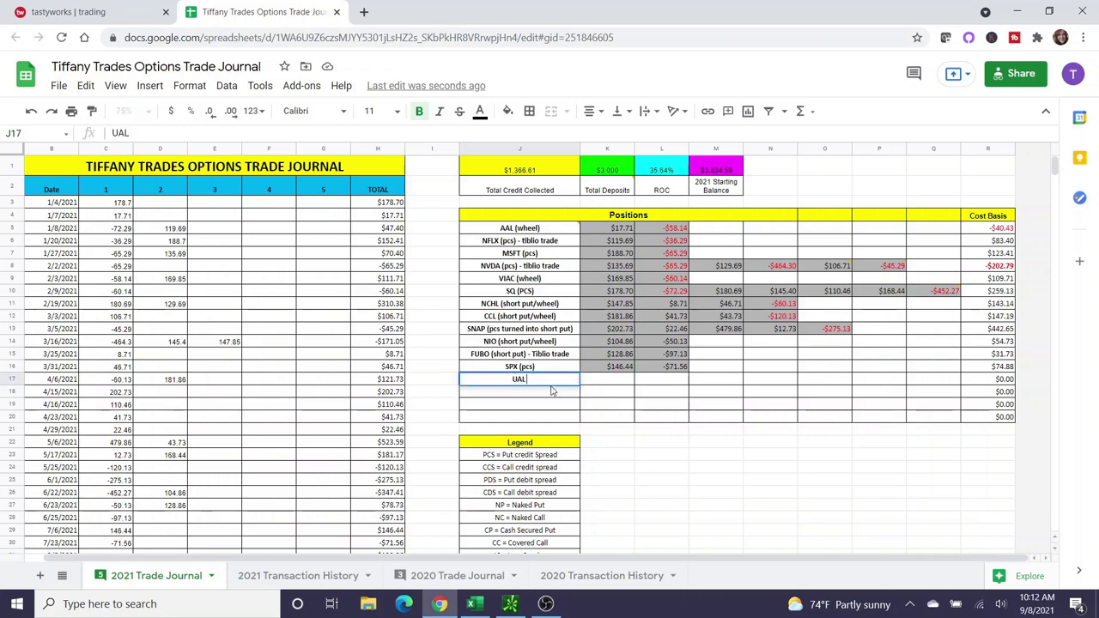
type(" (SHORT PUT)")
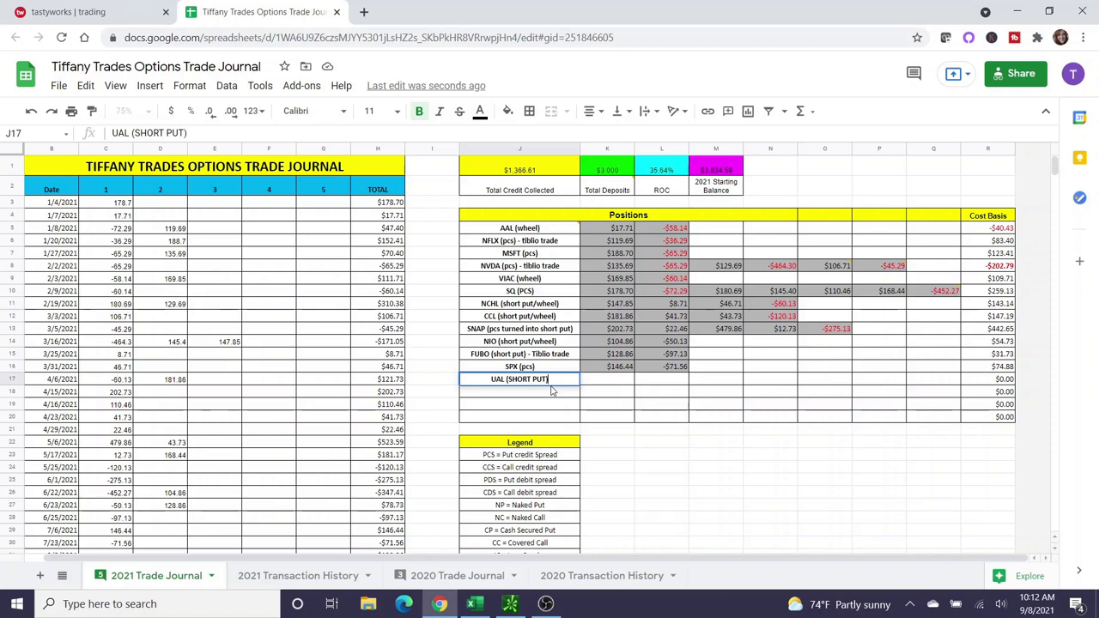
key("Tab")
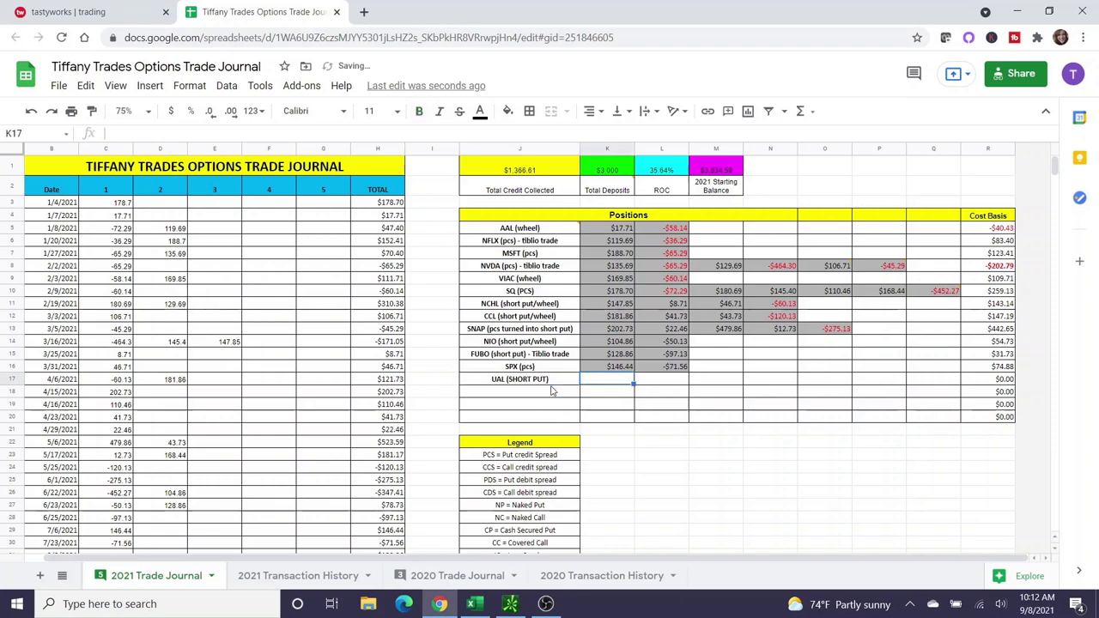
type("139.86")
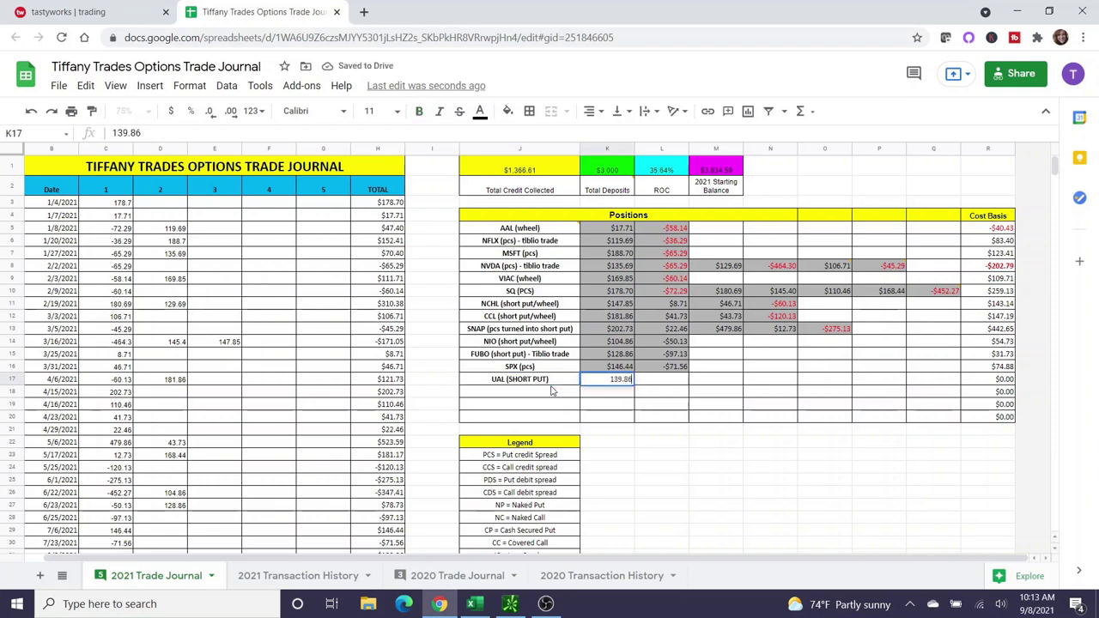
key("Return")
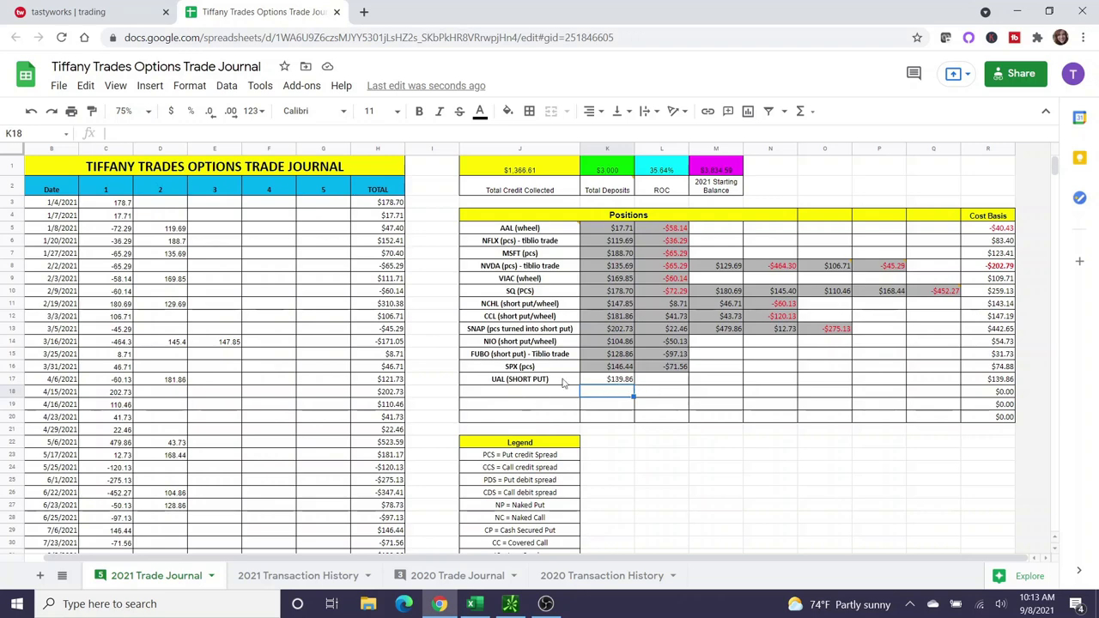
Examine the journal's legend, the SNAP position's series of amounts and the new UAL entry.
scroll(598, 412, "down", 3)
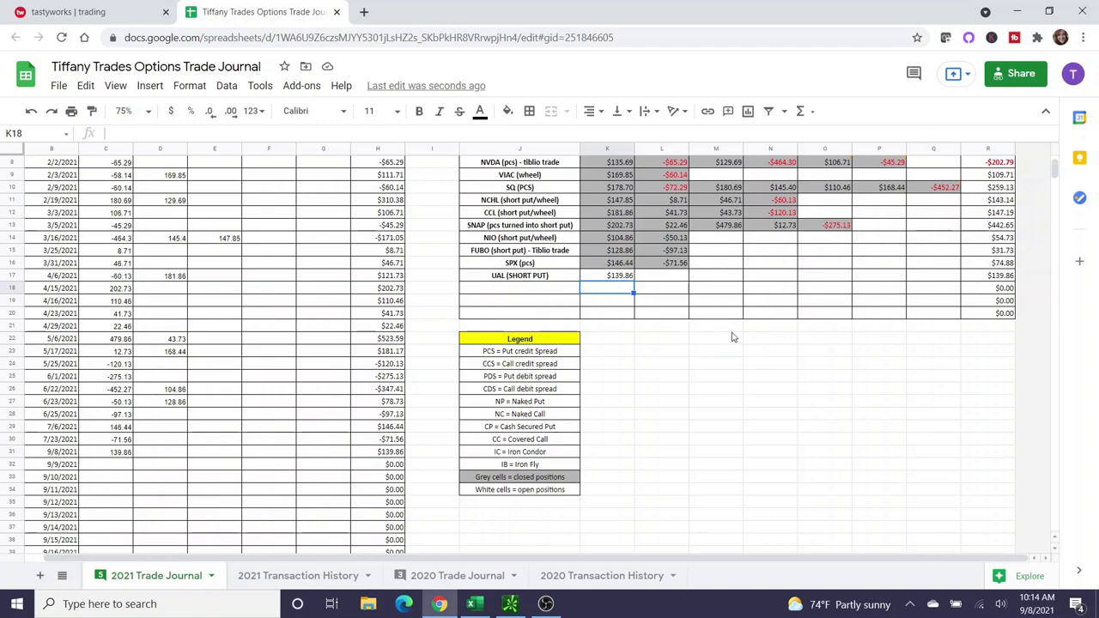
scroll(704, 311, "up", 3)
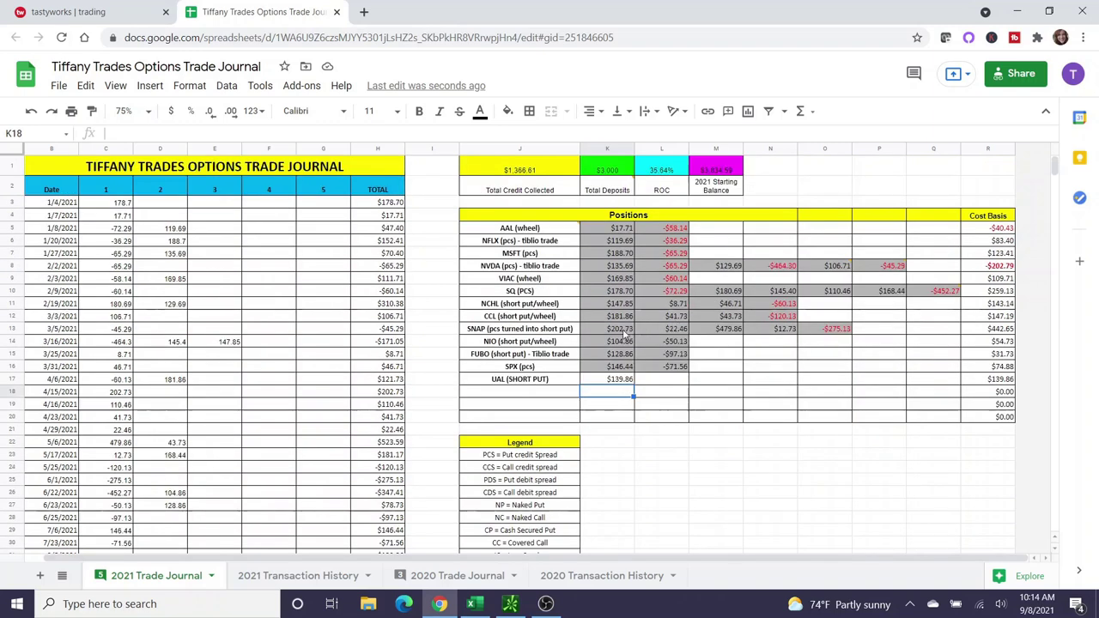
left_click_drag(625, 335, 776, 337)
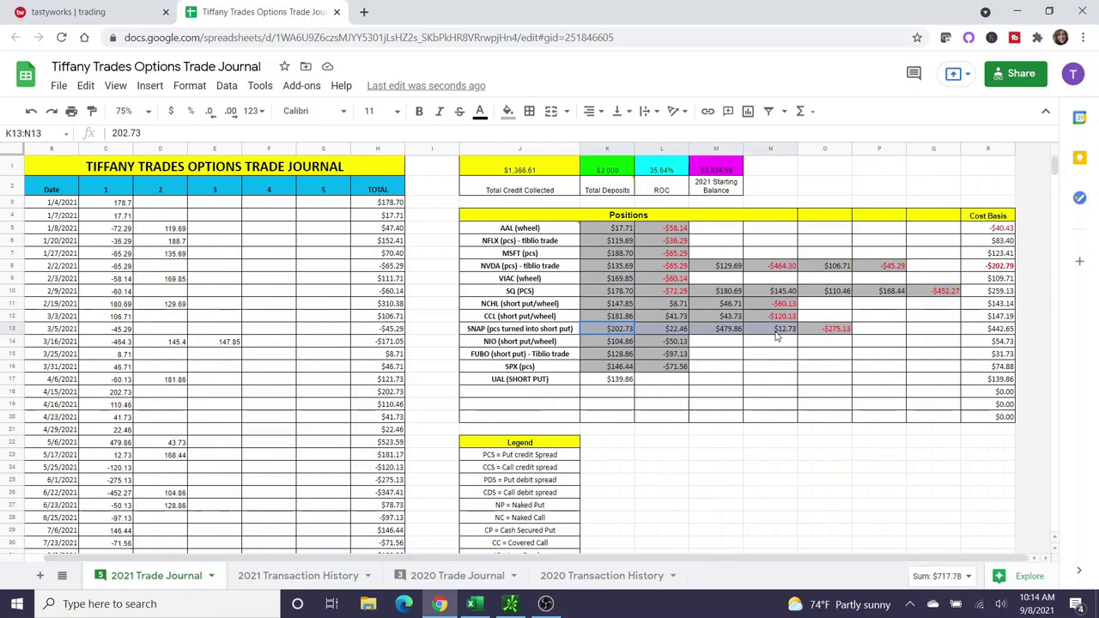
key("Right")
key("Right")
key("Right")
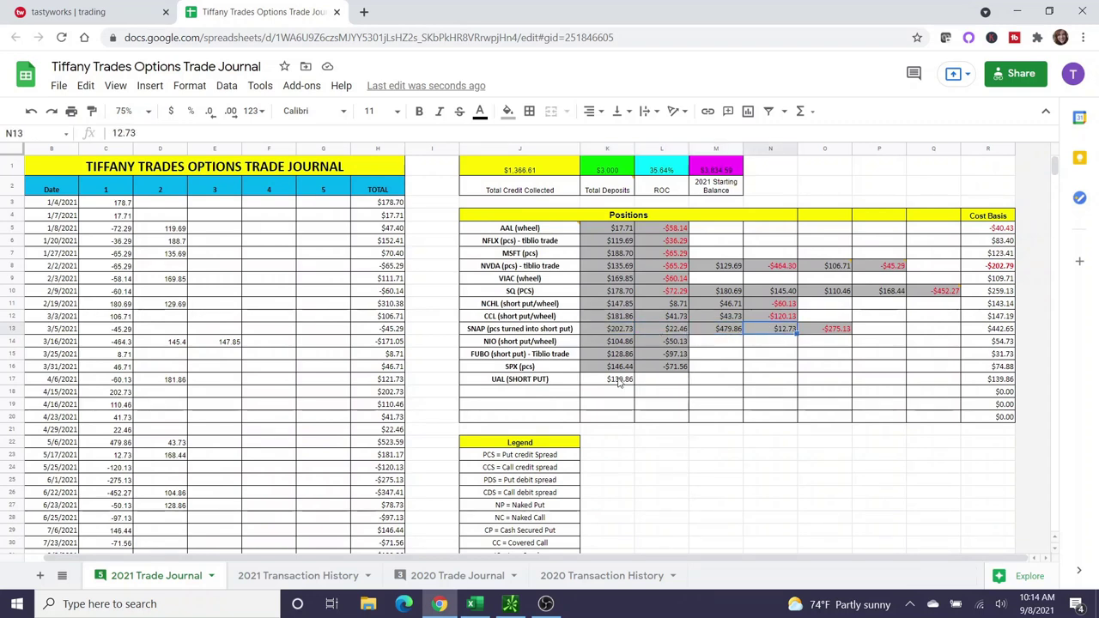
left_click(661, 381)
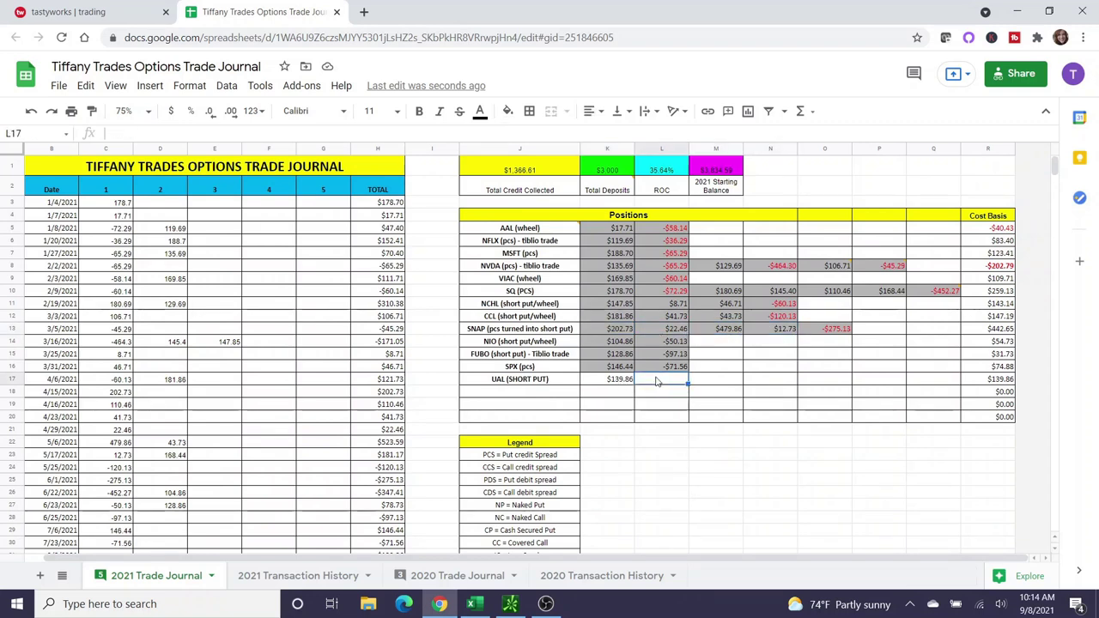
left_click(667, 442)
left_click(432, 332)
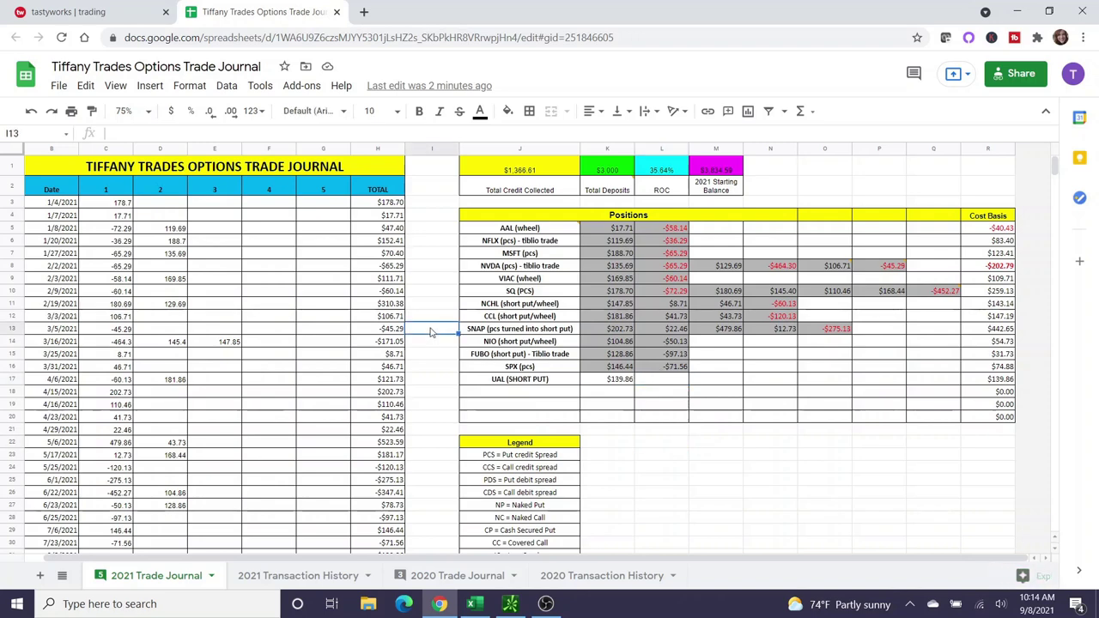
scroll(429, 329, "down", 5)
scroll(425, 323, "up", 4)
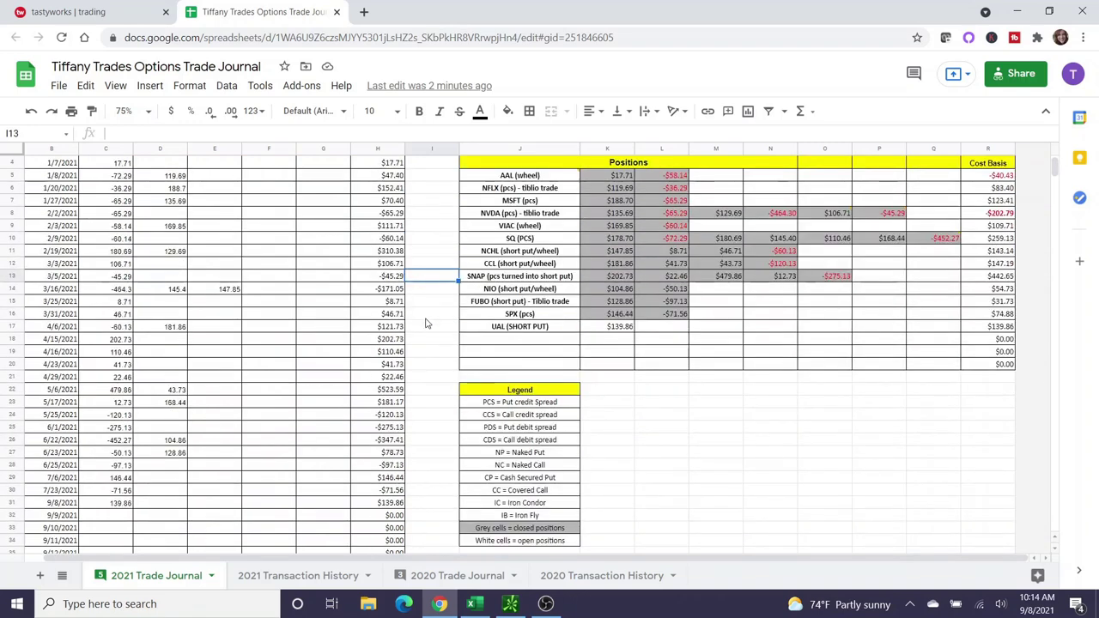
Switch to tastyworks and start a GTC closing order at 0.63 for the UAL position, with the target profit raised above 50 percent.
left_click(70, 11)
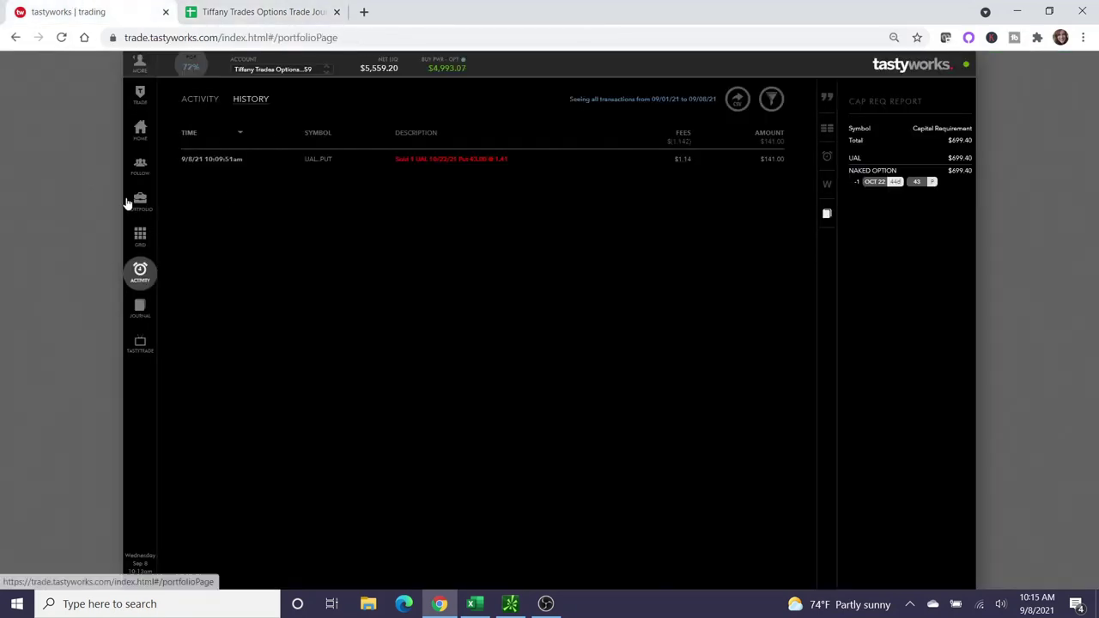
left_click(127, 203)
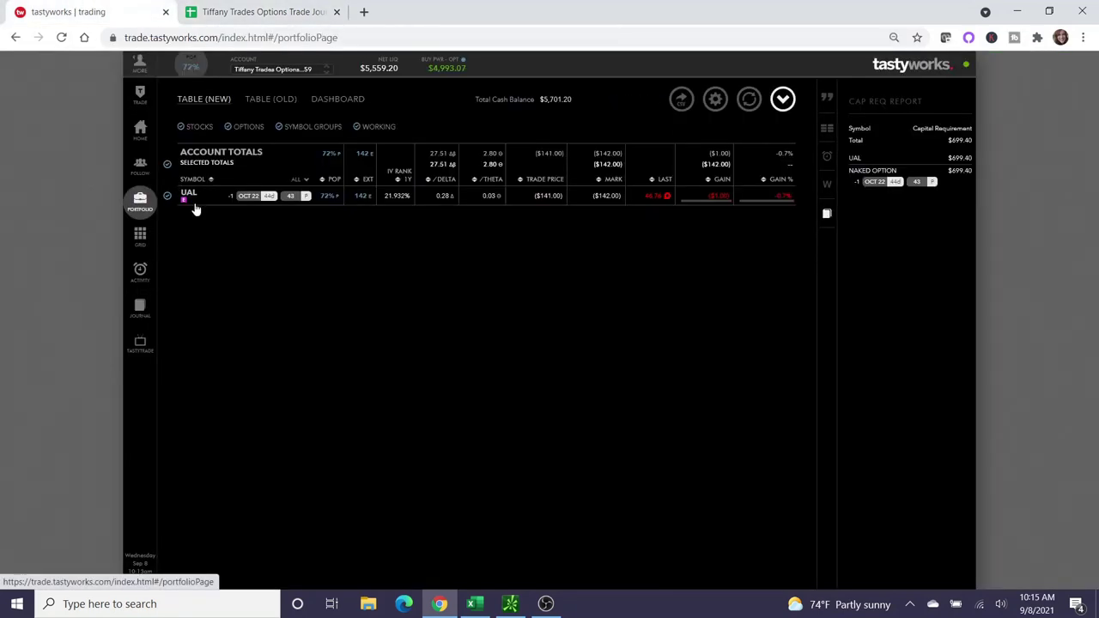
left_click(292, 199)
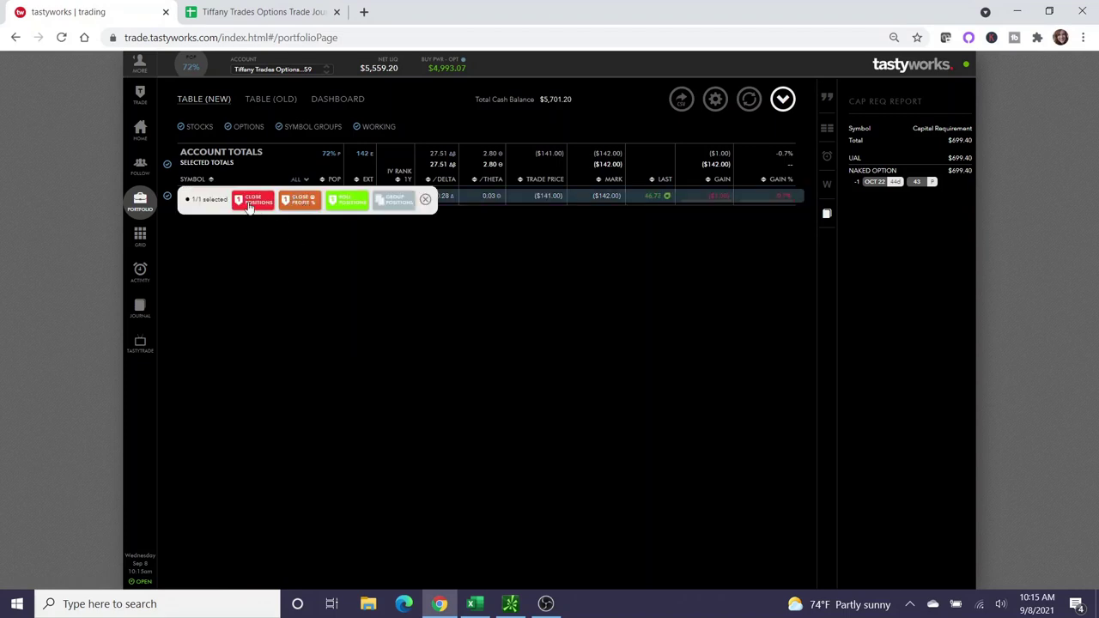
left_click(299, 199)
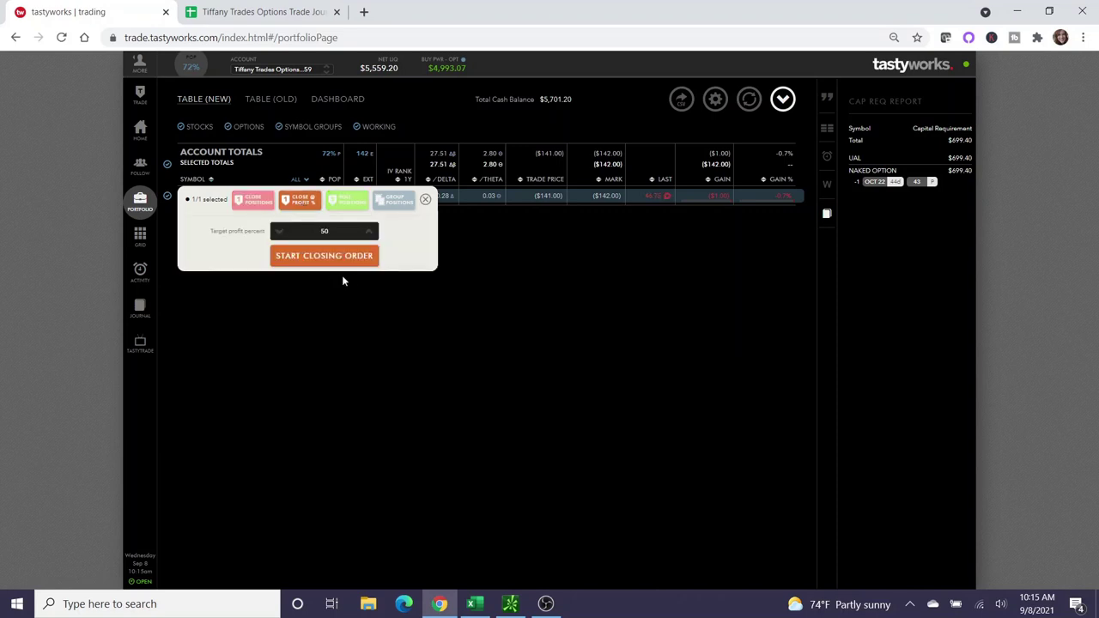
left_click(368, 231)
left_click(316, 257)
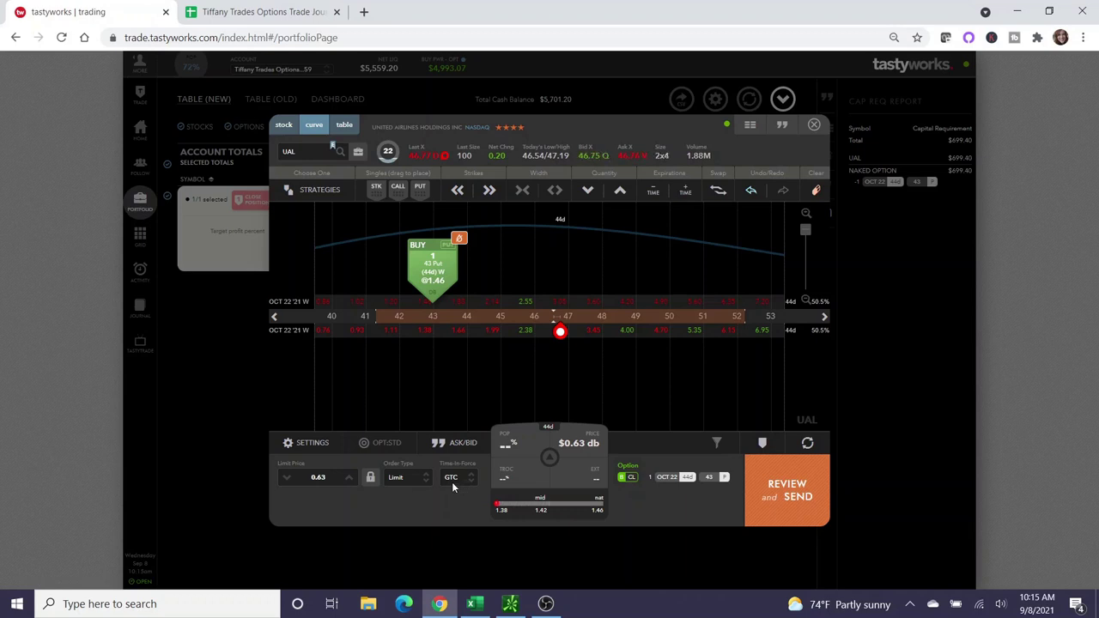
Review the closing order's buying power effect, send the GTC order to buy one UAL OCT 22 43 put at 0.63, and close the trade window.
left_click(768, 508)
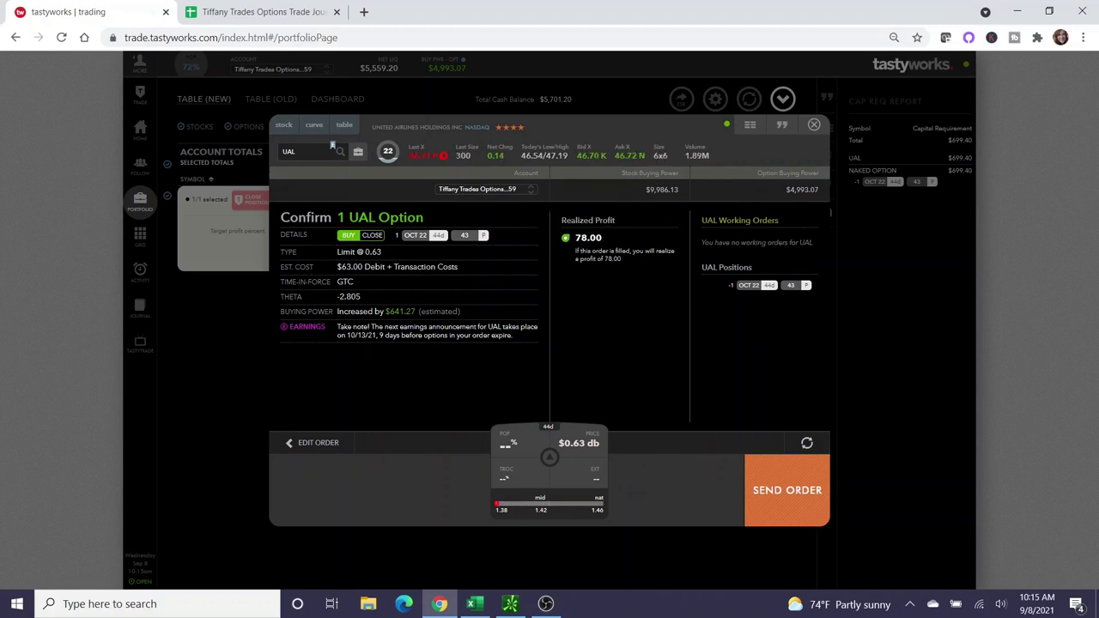
left_click_drag(416, 312, 378, 312)
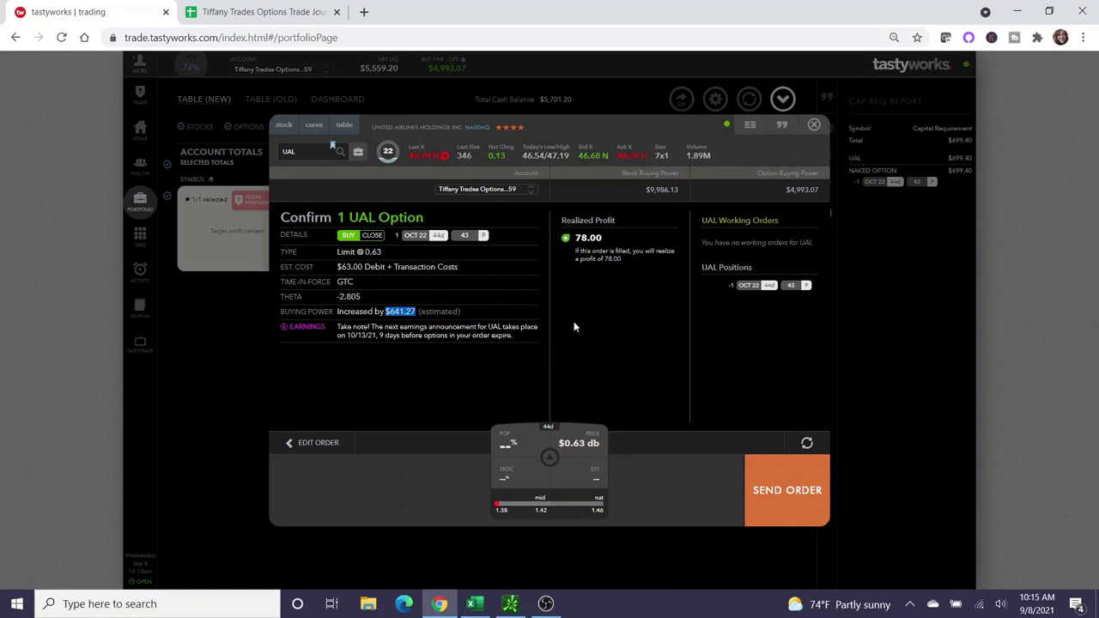
left_click(781, 493)
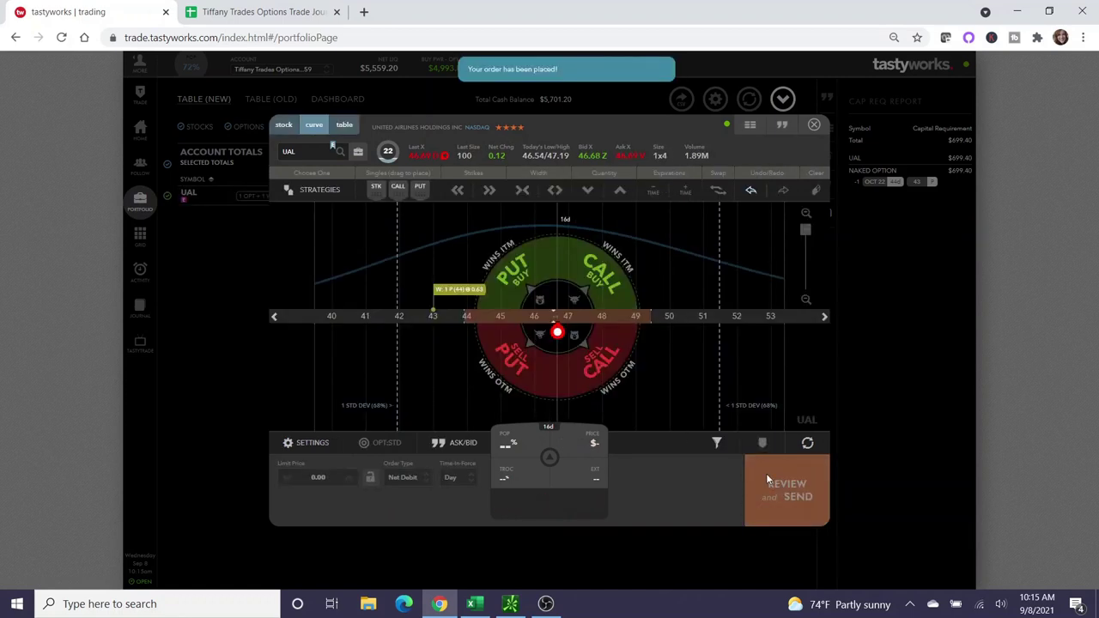
left_click(814, 124)
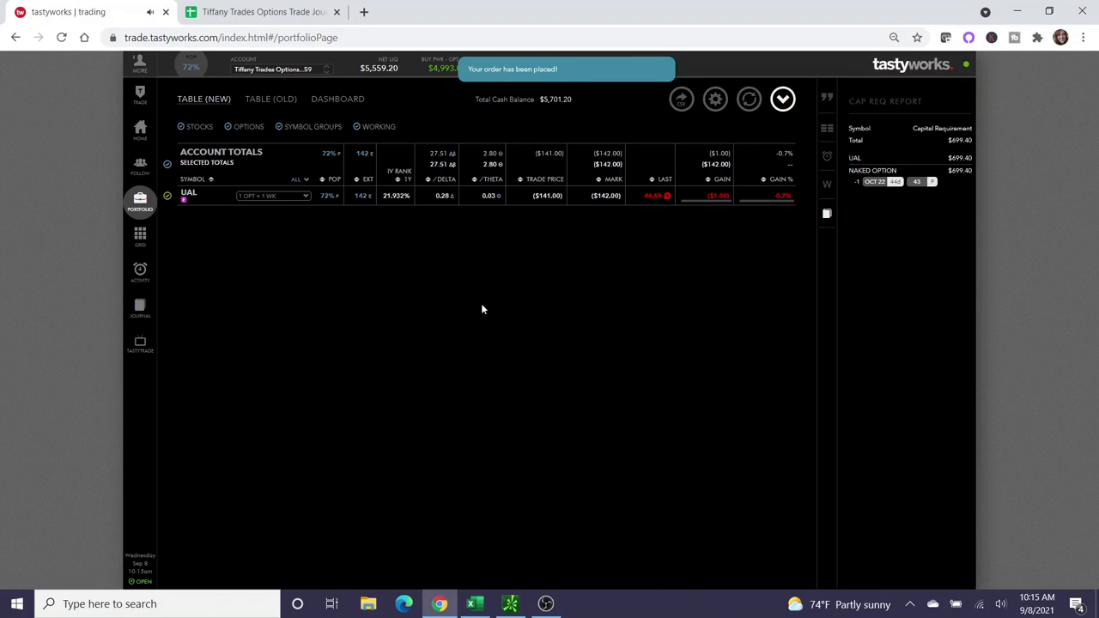